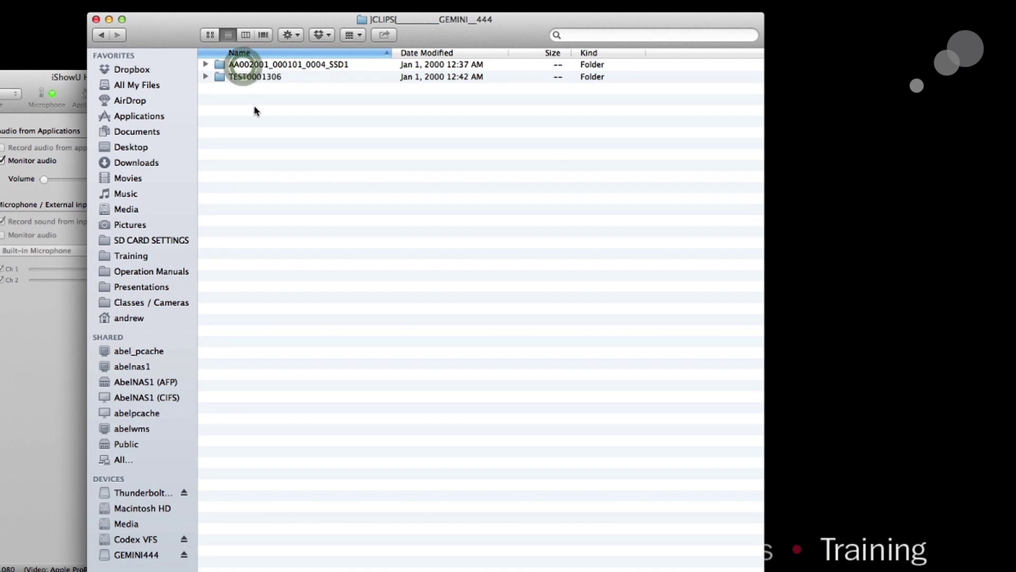
- Move and shrink the clips folder window, and select the AA002001_000101_0004_SSD1 folder
left_click_drag(180, 31, 217, 59)
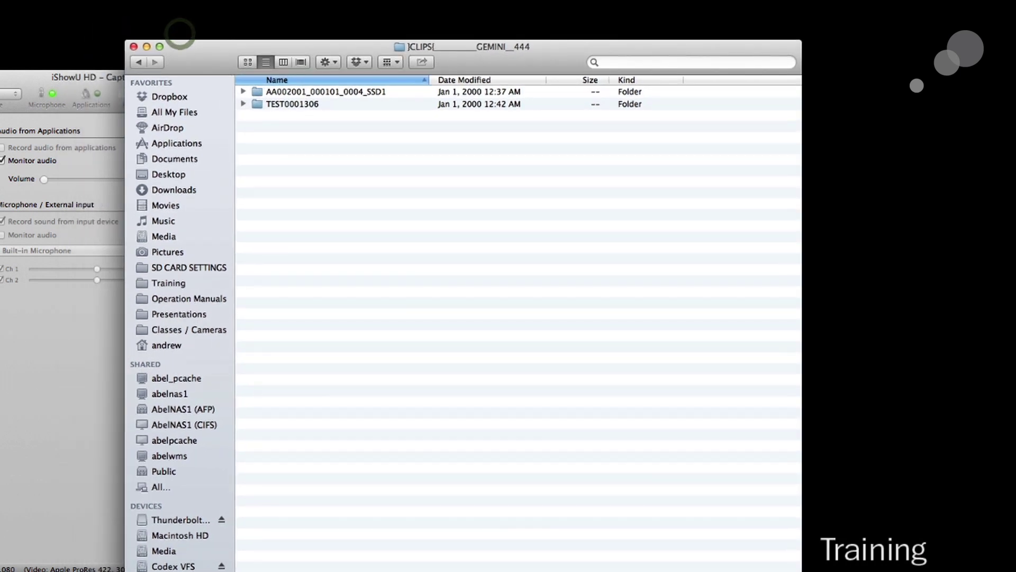
left_click_drag(801, 570, 713, 455)
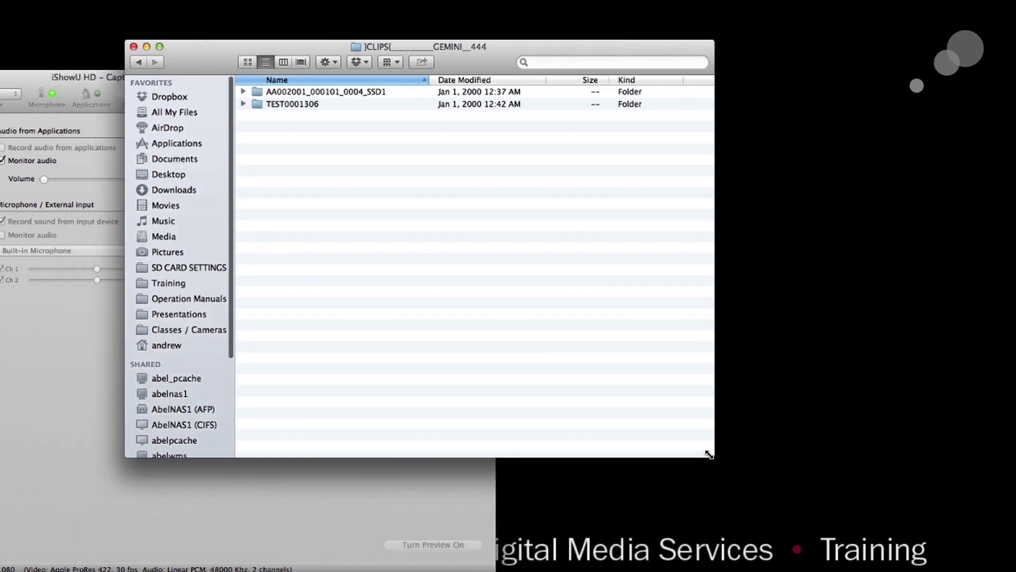
left_click(279, 93)
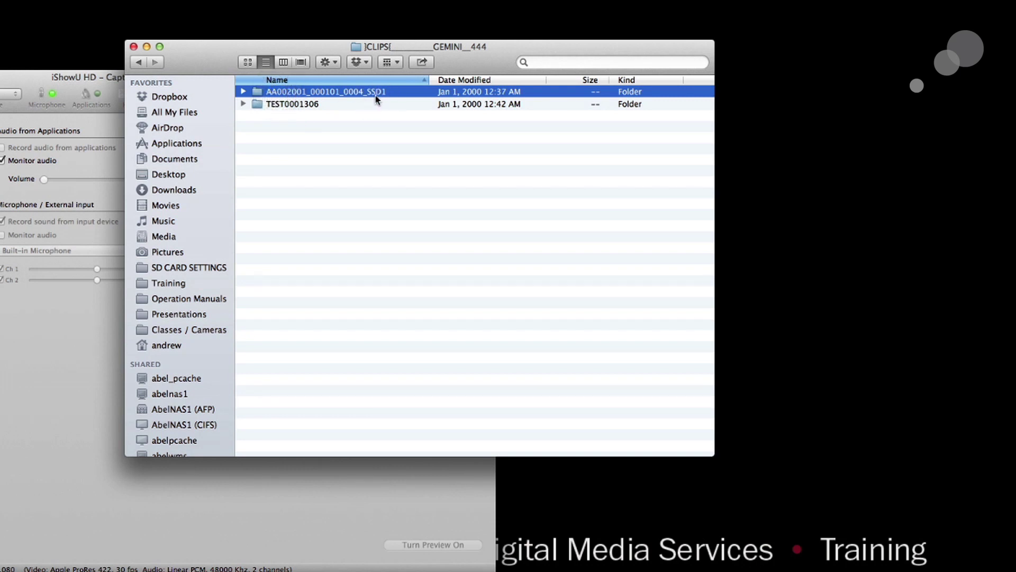
left_click(297, 105)
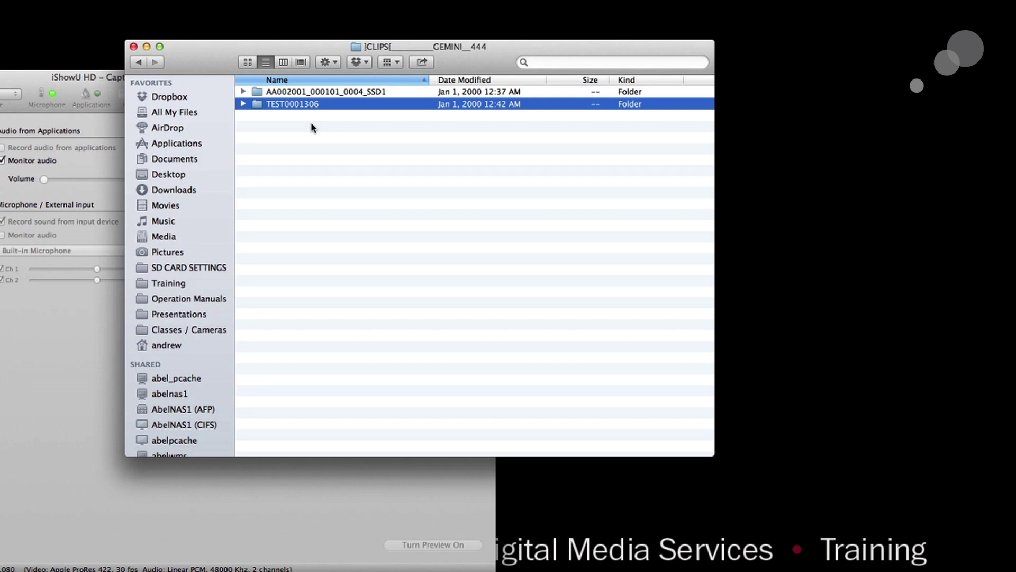
left_click(316, 93)
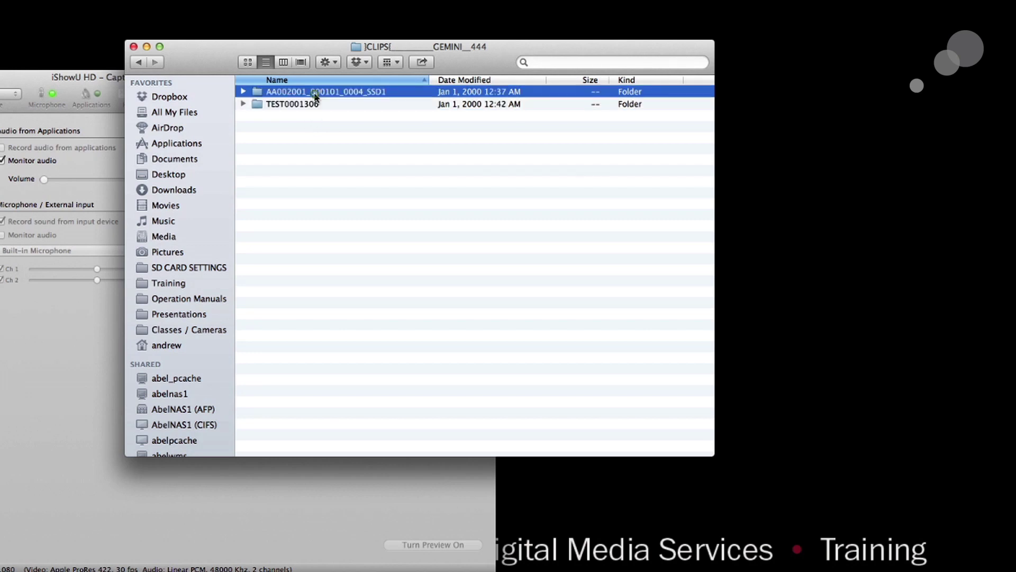
- Examine the numbering of the .rmf frame files inside AA002001_000101_0004_SSD1, and return to the clips folder
double_click(343, 93)
scroll(339, 106, "down", 15)
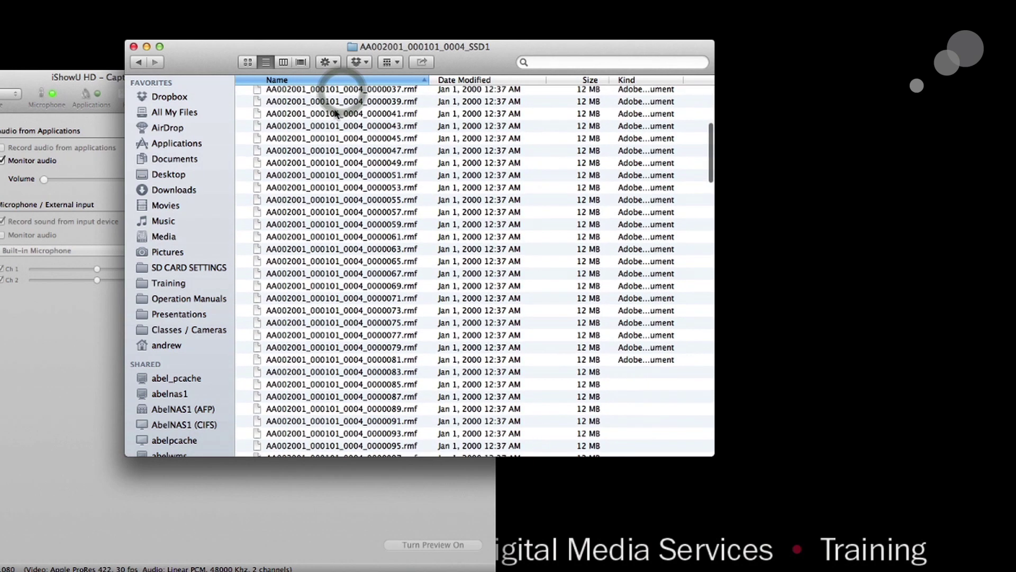
scroll(328, 132, "up", 15)
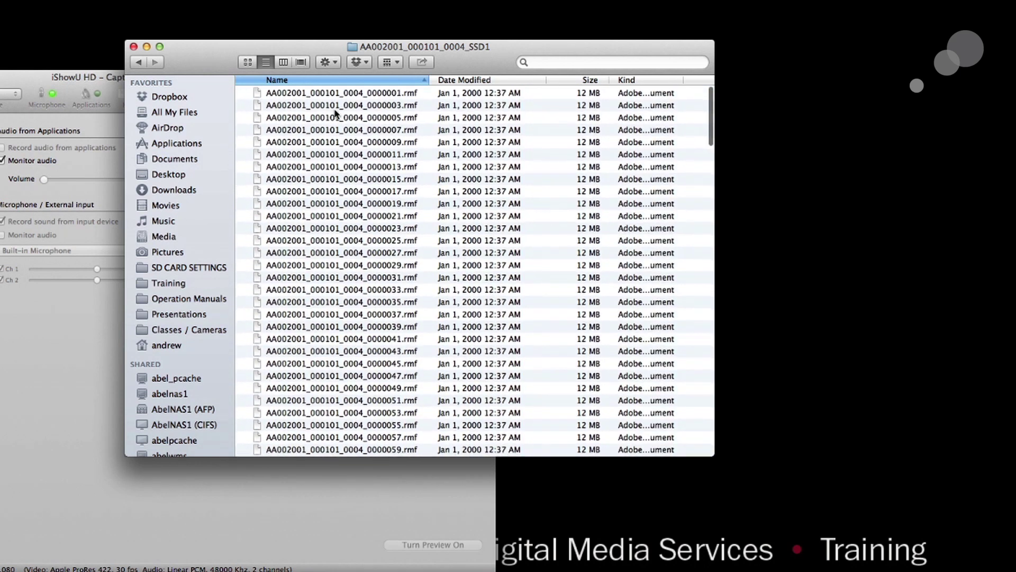
left_click(397, 93)
left_click(394, 104)
left_click(393, 116)
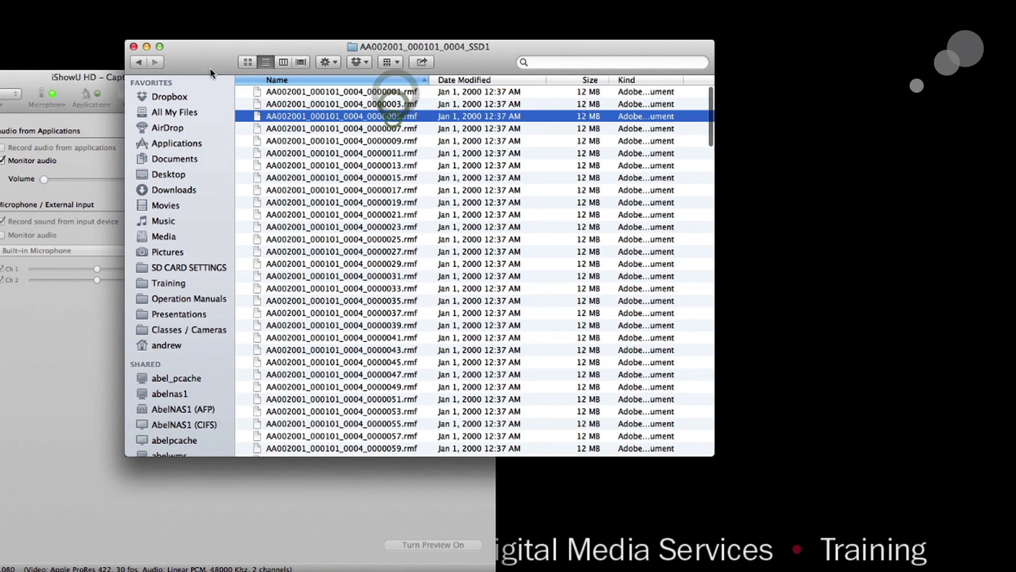
left_click(138, 62)
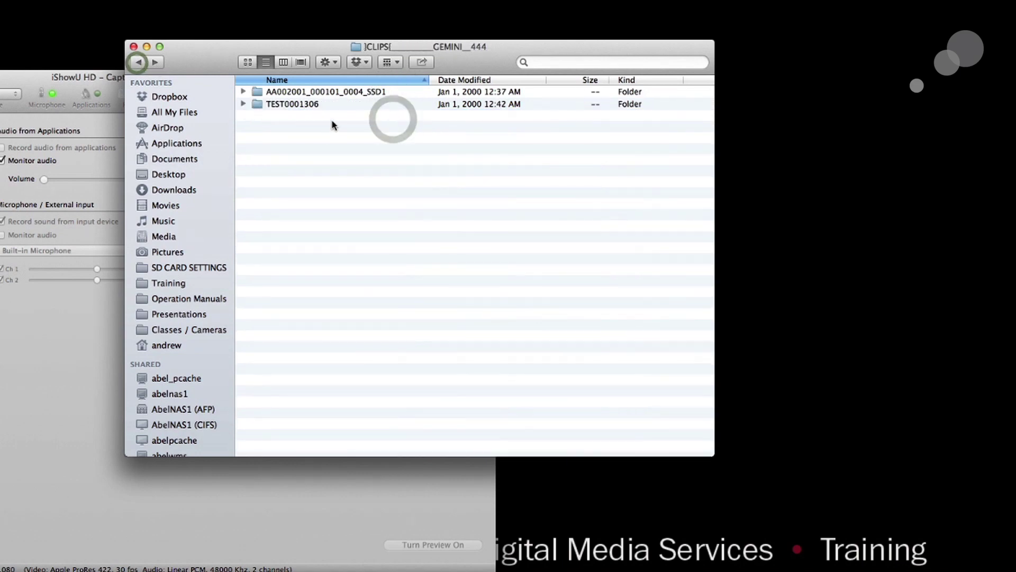
- Open the TEST0001306 folder and look through its files
double_click(306, 105)
scroll(333, 106, "down", 10)
scroll(334, 108, "up", 10)
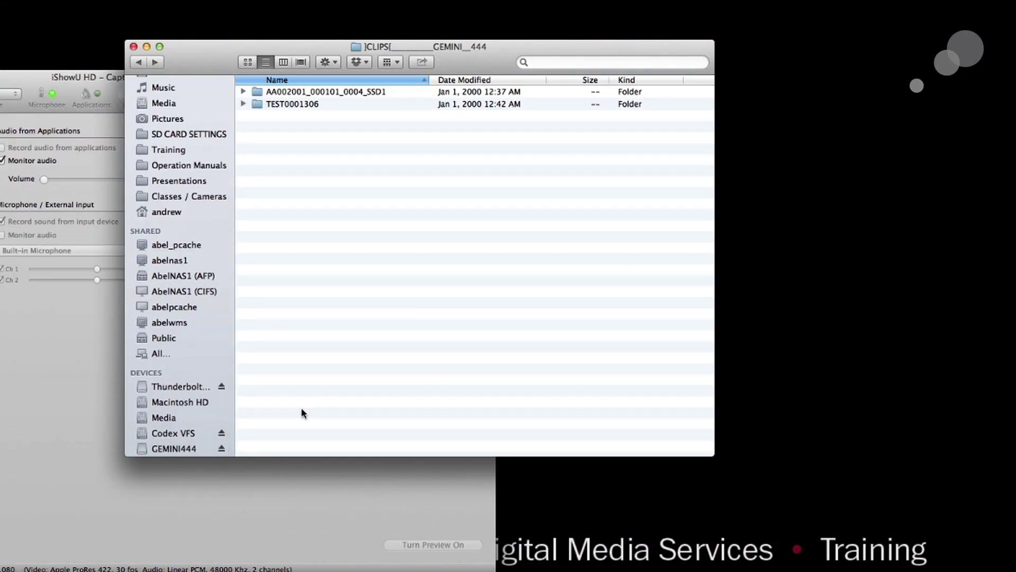
- Open the Canon Raw & DPX folder on the Thunderbolt_Store drive and move its window lower on the screen
left_click(185, 386)
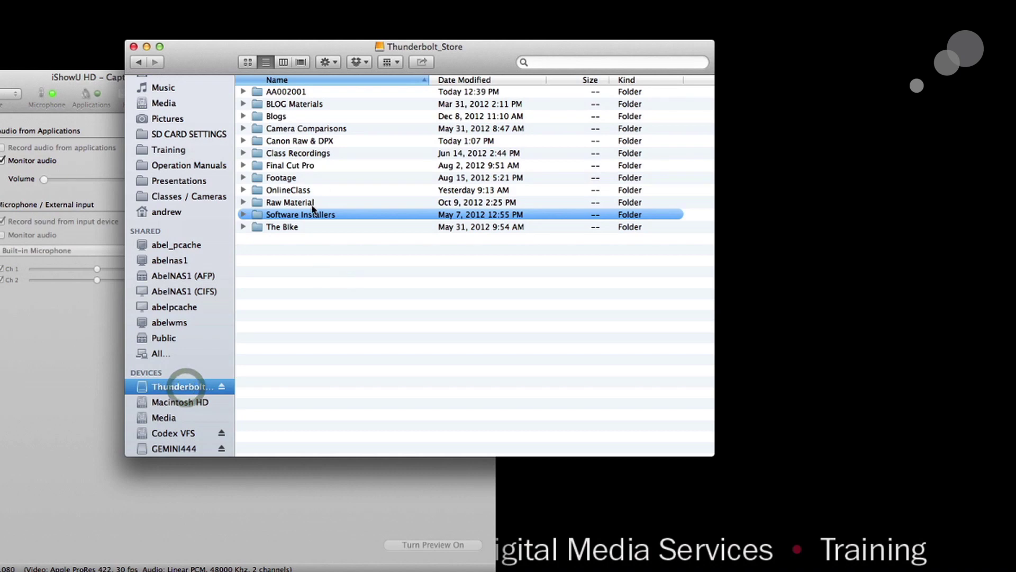
double_click(310, 141)
left_click_drag(458, 49, 519, 244)
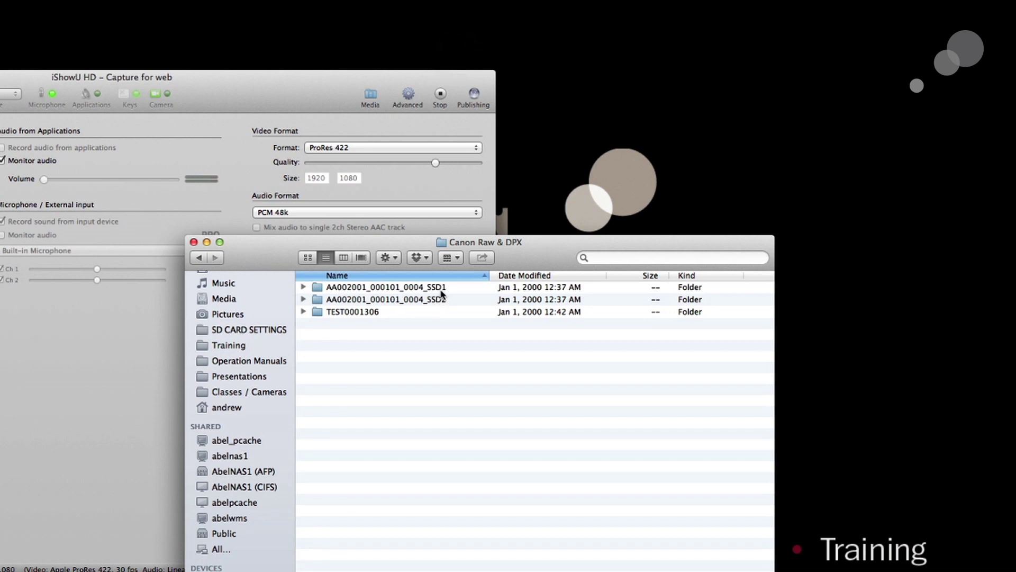
- Examine the frame files inside the copied SSD1 and SSD2 clip folders, and return to Canon Raw & DPX
left_click(449, 299)
left_click(446, 288)
left_click(443, 324)
double_click(445, 299)
scroll(460, 339, "down", 10)
scroll(470, 351, "up", 15)
left_click(207, 260)
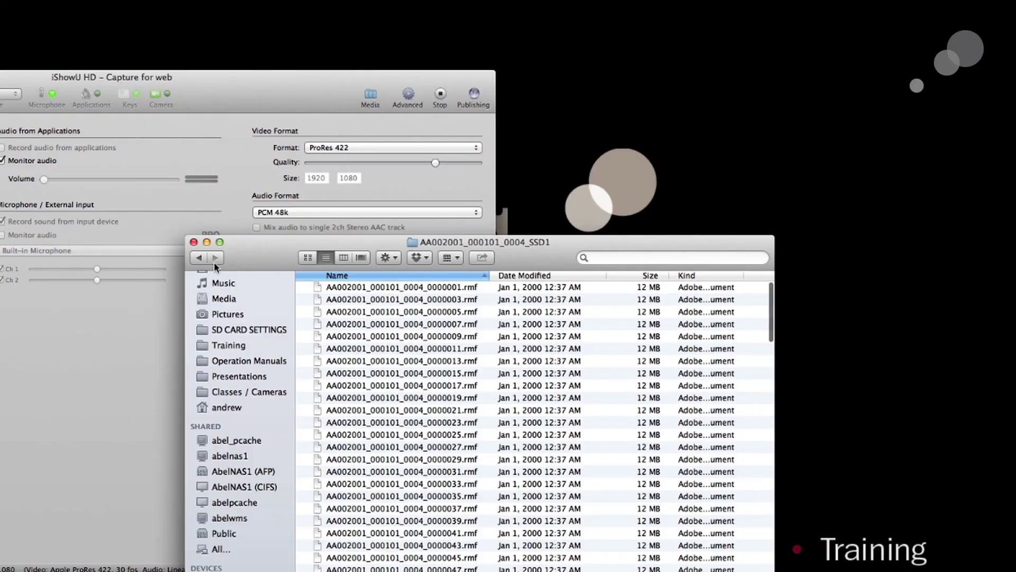
left_click(201, 258)
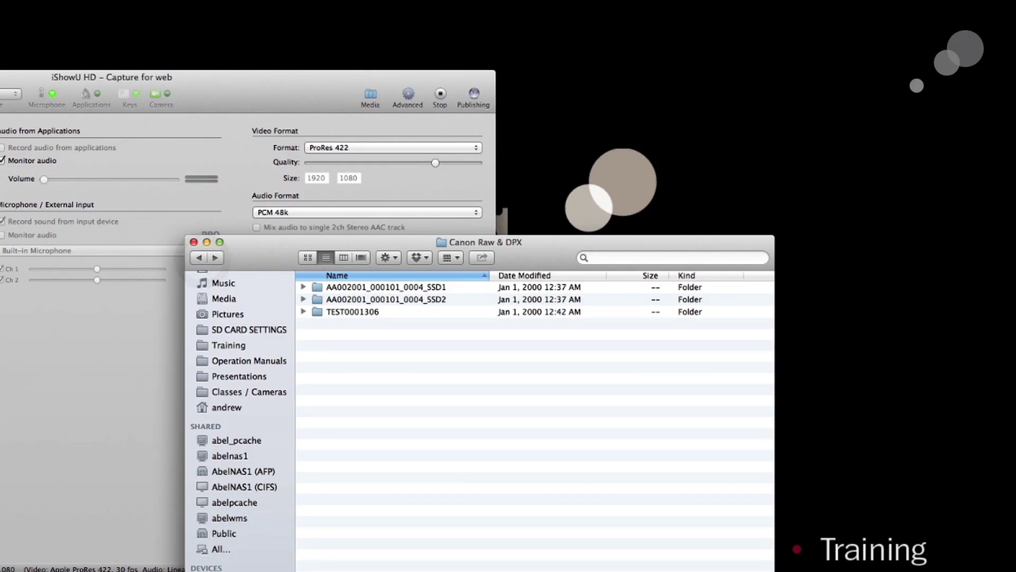
- Switch to Gemini Clip Merger and browse for the common folder in Canon Raw & DPX on the Thunderbolt_Store volume
left_click(999, 288)
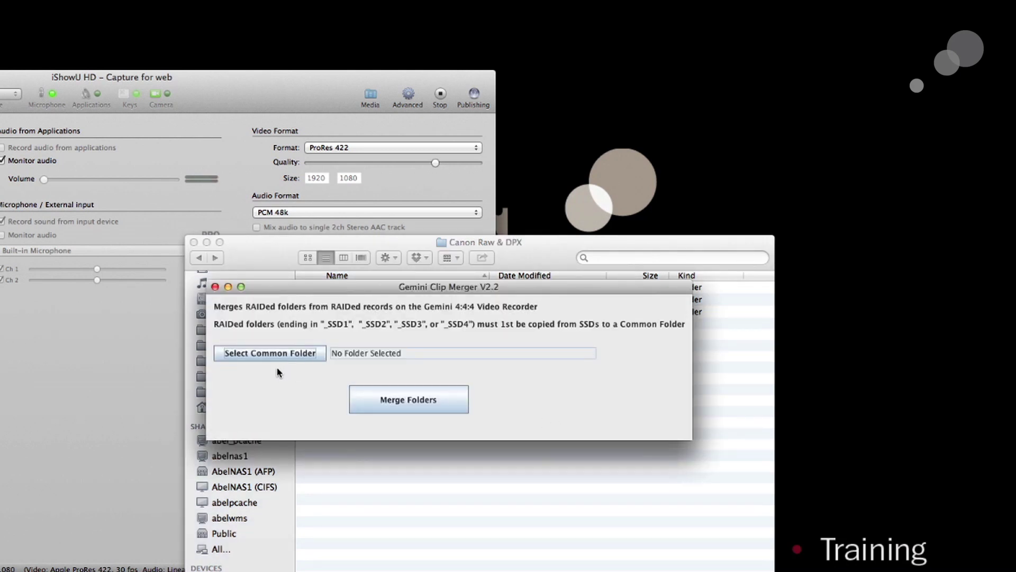
left_click(271, 355)
left_click(345, 269)
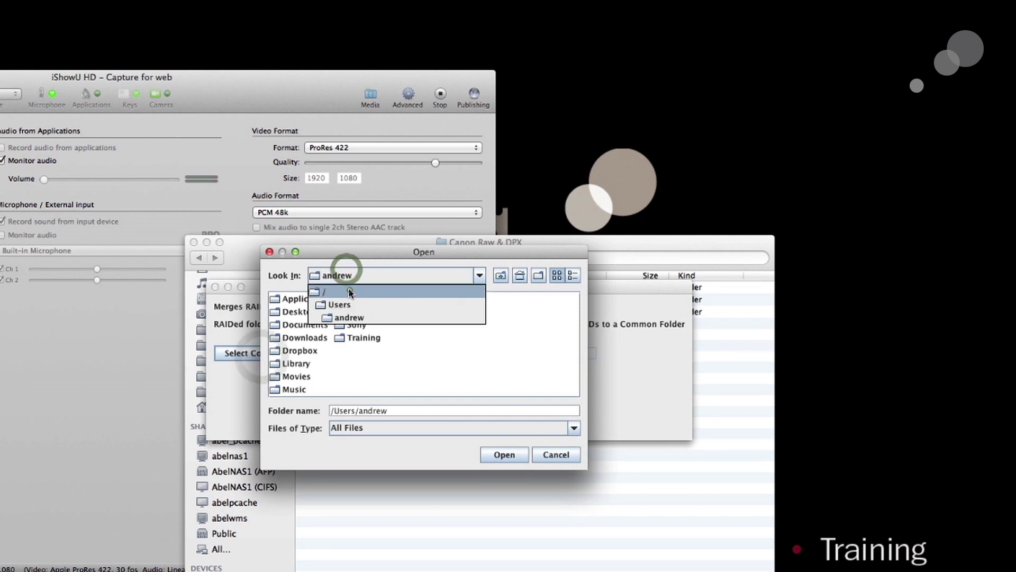
left_click(349, 292)
double_click(503, 376)
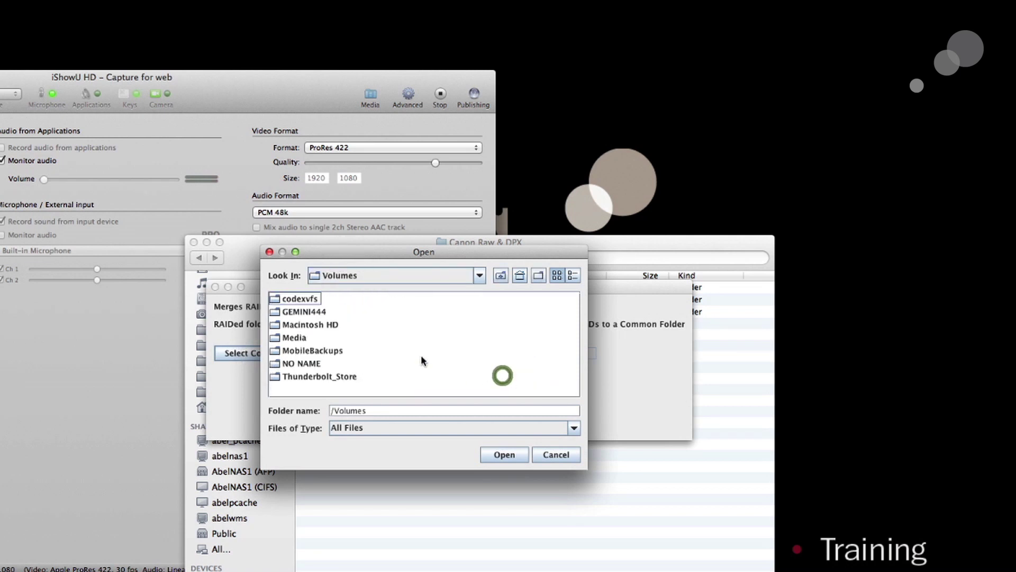
double_click(321, 380)
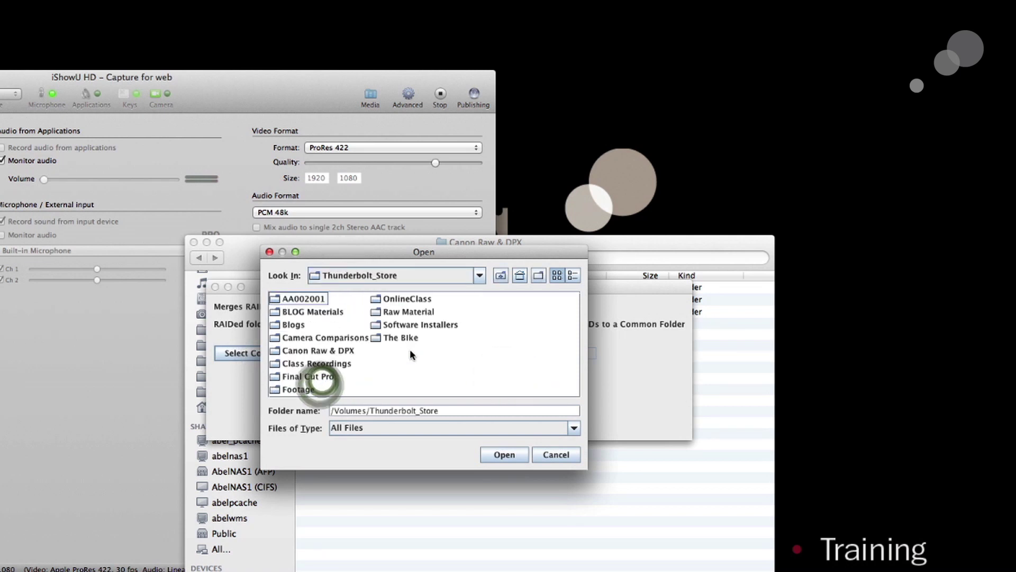
double_click(332, 350)
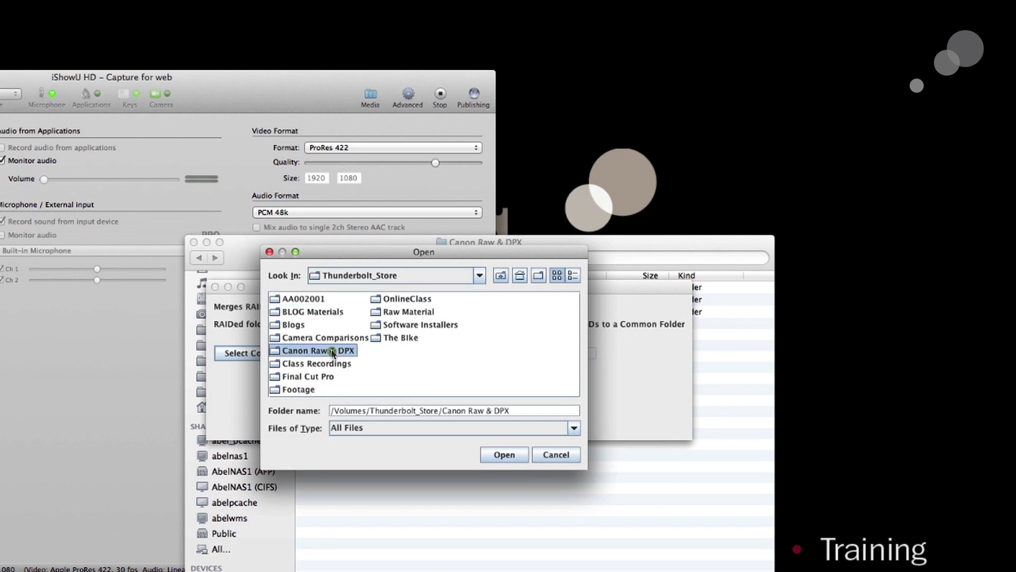
- Back in Finder, create a new folder named AA002001 inside Canon Raw & DPX
left_click(409, 529)
right_click(409, 529)
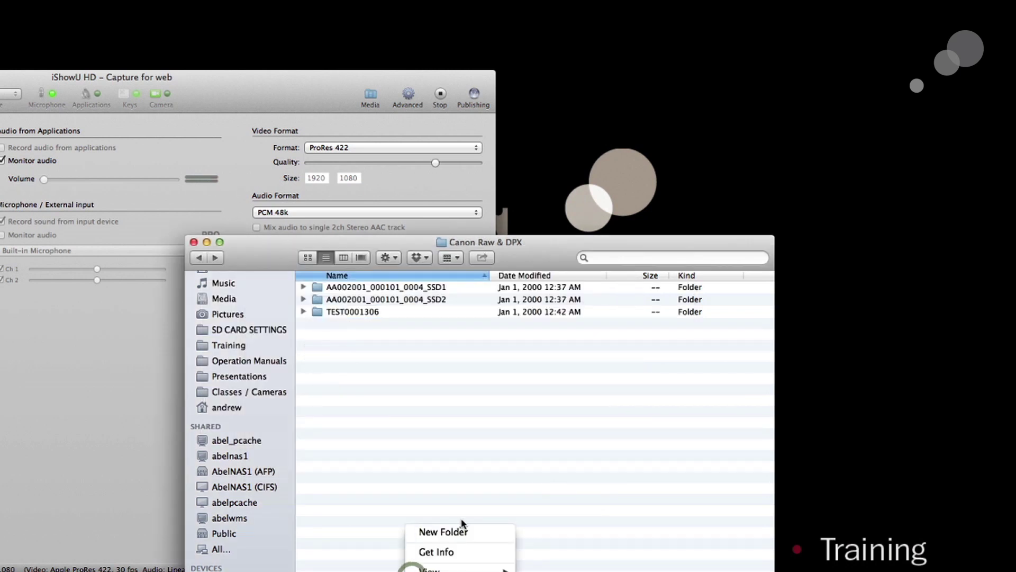
left_click(461, 532)
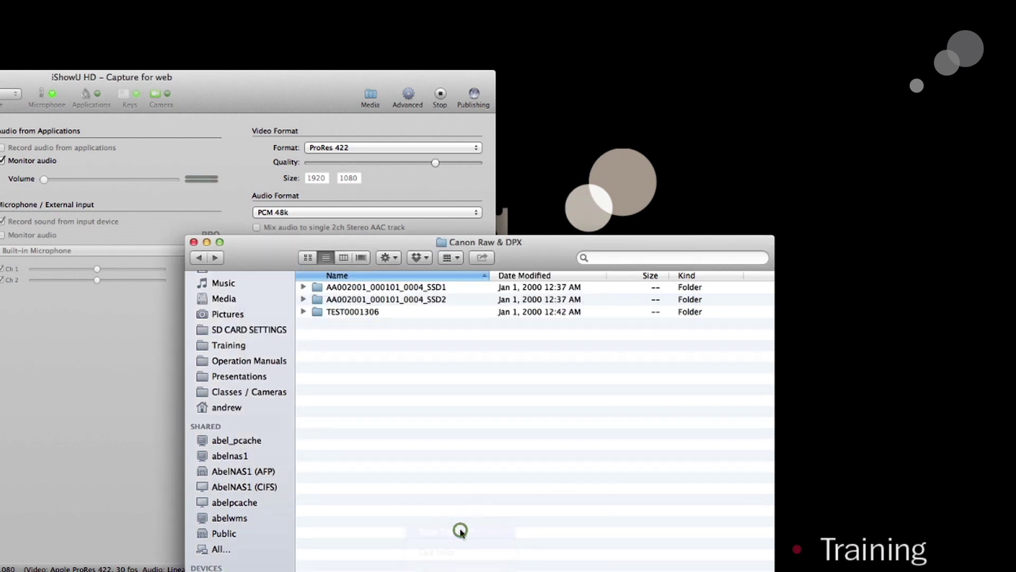
type("AA002001")
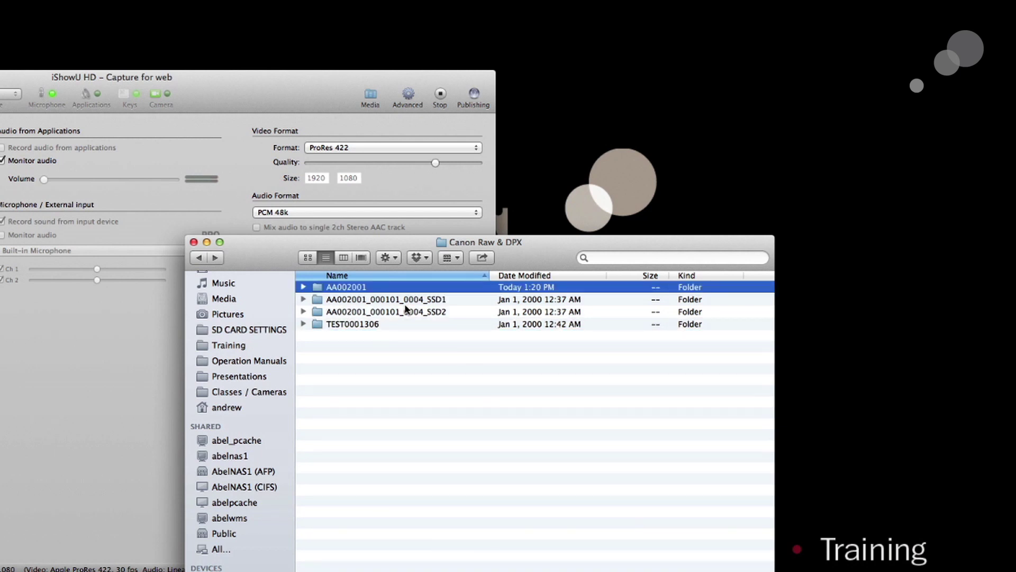
- Move both the AA002001_000101_0004_SSD1 and AA002001_000101_0004_SSD2 folders into the AA002001 folder
left_click(400, 301)
left_click(397, 312, "shift")
left_click_drag(398, 312, 354, 289)
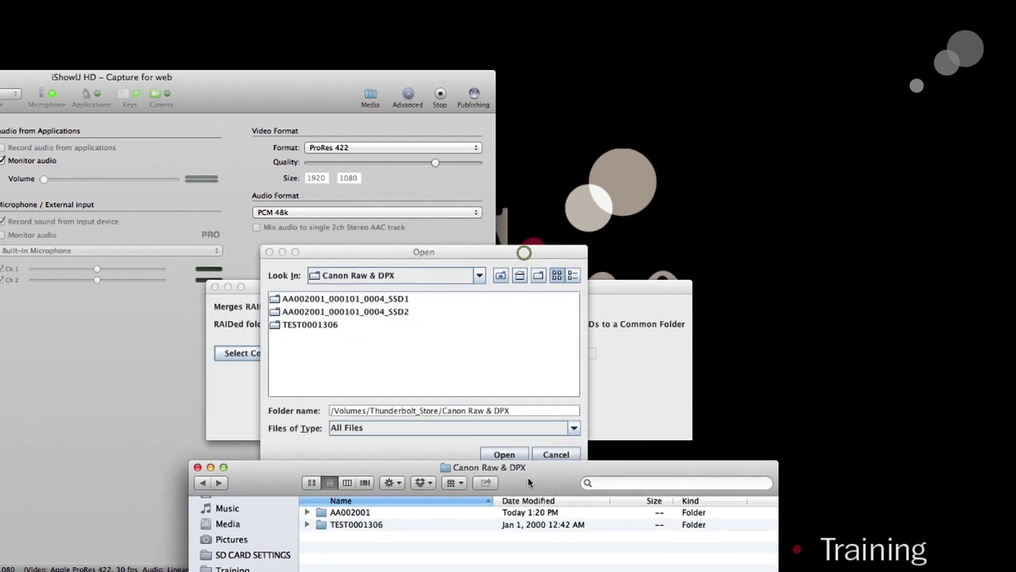
- In Gemini Clip Merger, choose Canon Raw & DPX/AA002001 as the common folder and merge its RAIDed folders
left_click(467, 276)
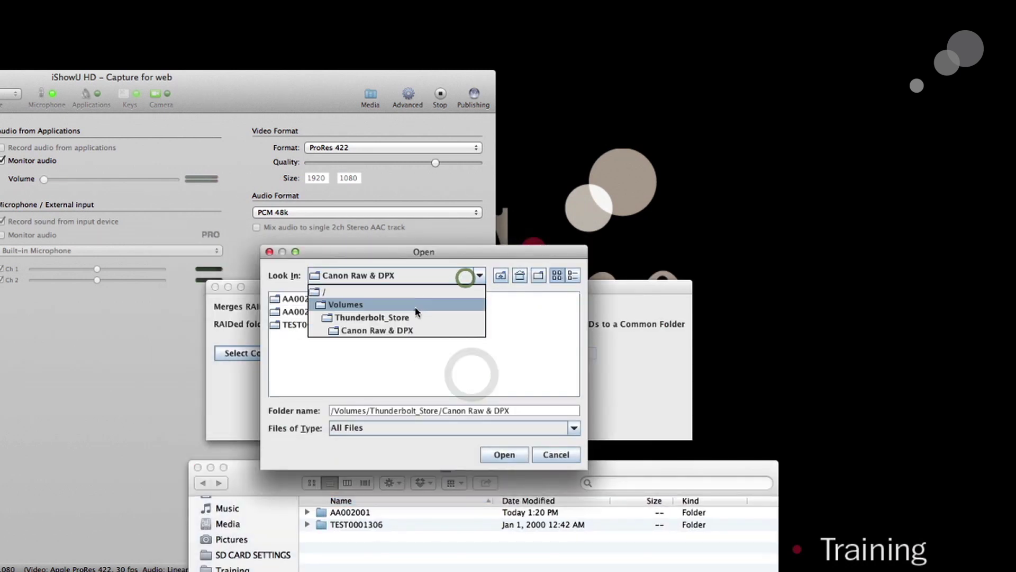
left_click(413, 317)
double_click(329, 353)
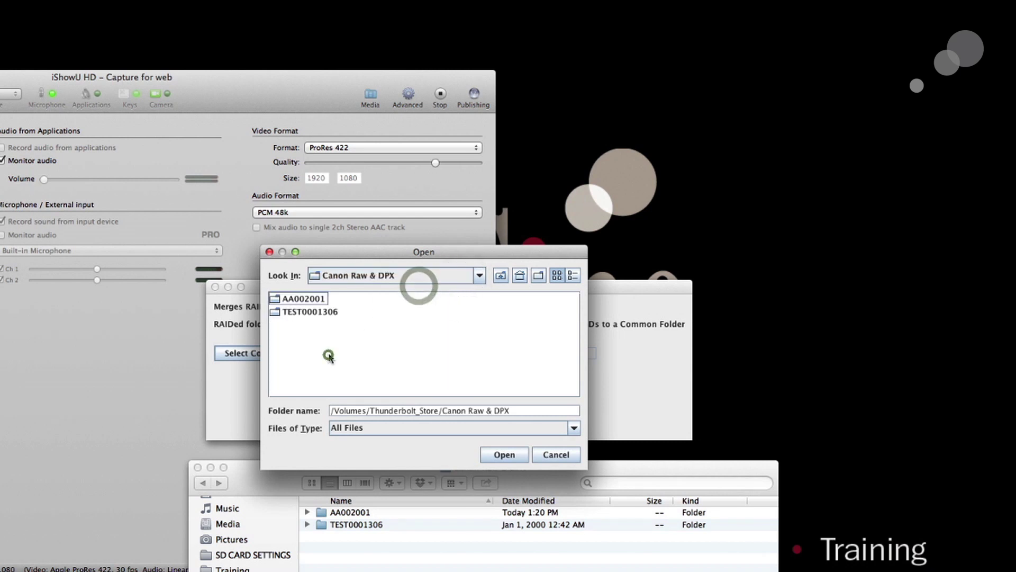
left_click(320, 298)
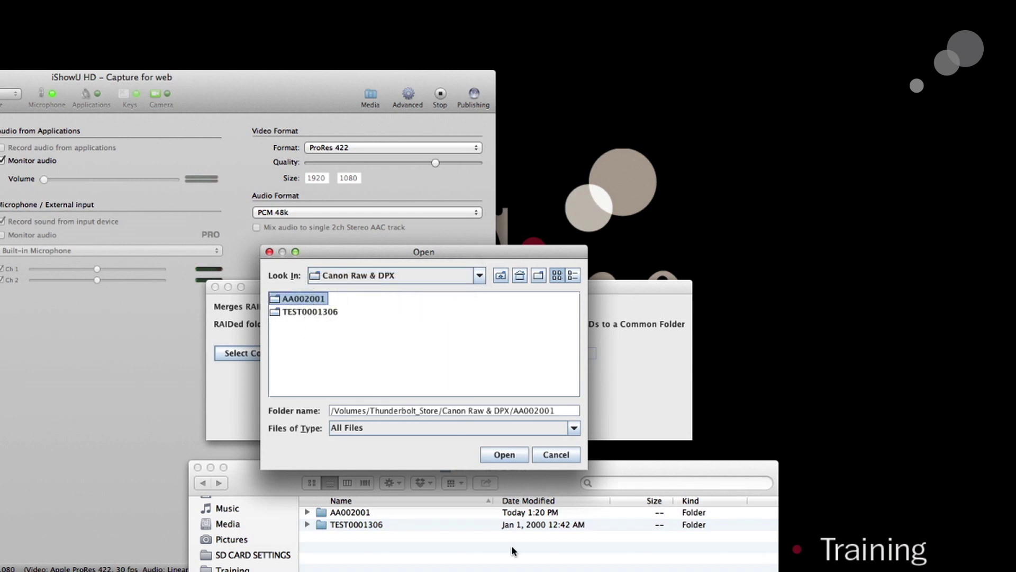
left_click(496, 456)
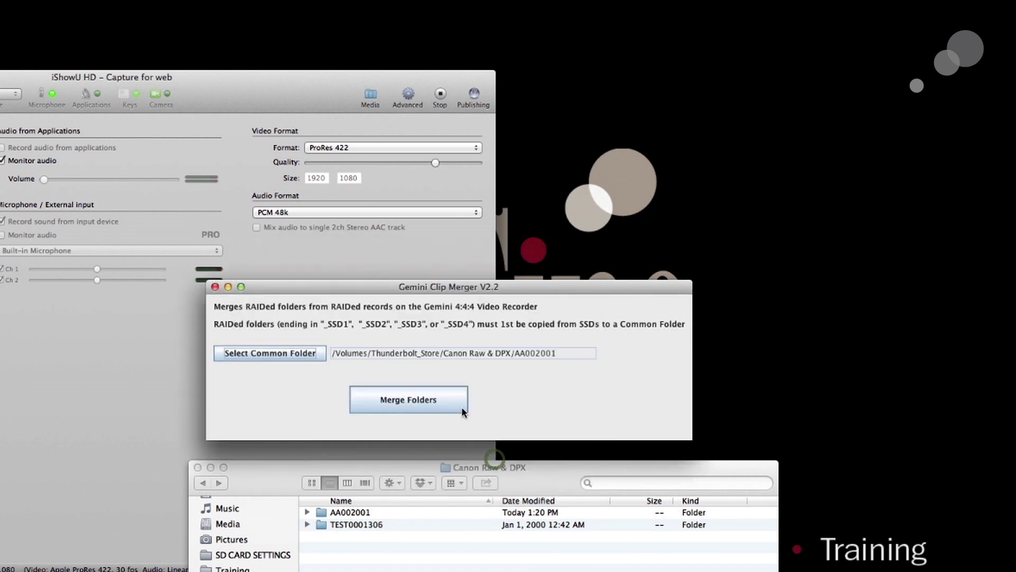
left_click(424, 401)
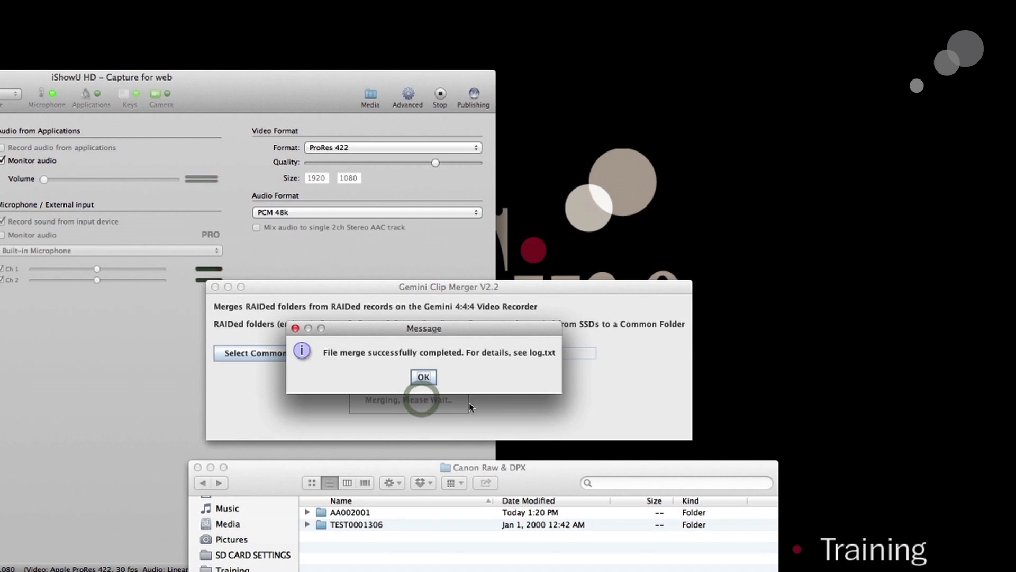
left_click(424, 377)
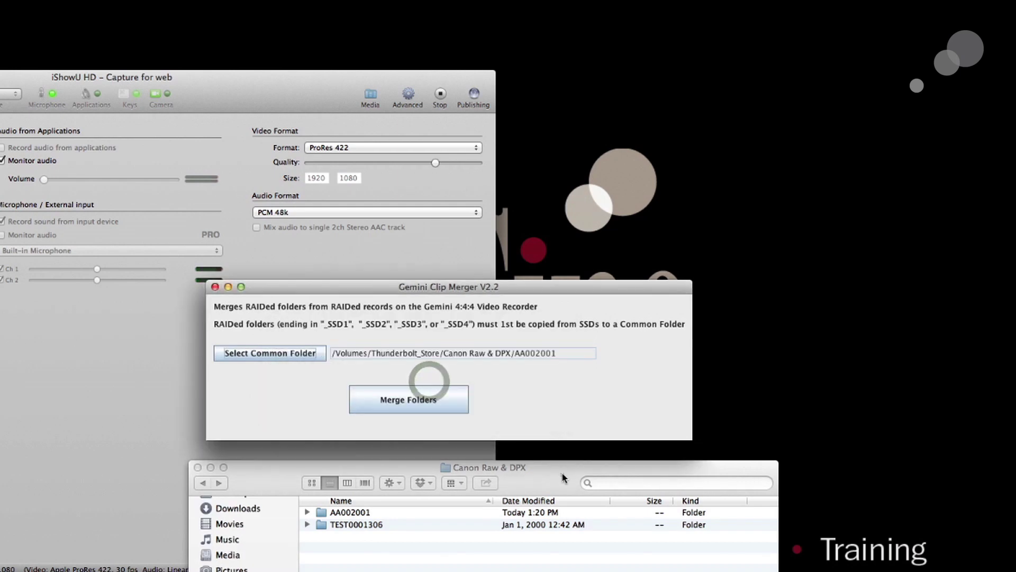
- Open the merged AA002001_000101_0004 folder inside AA002001 and check the sequence of its .rmf frame files
left_click_drag(561, 476, 725, 324)
left_click(498, 361)
double_click(497, 360)
double_click(498, 361)
scroll(548, 418, "down", 20)
scroll(548, 418, "up", 20)
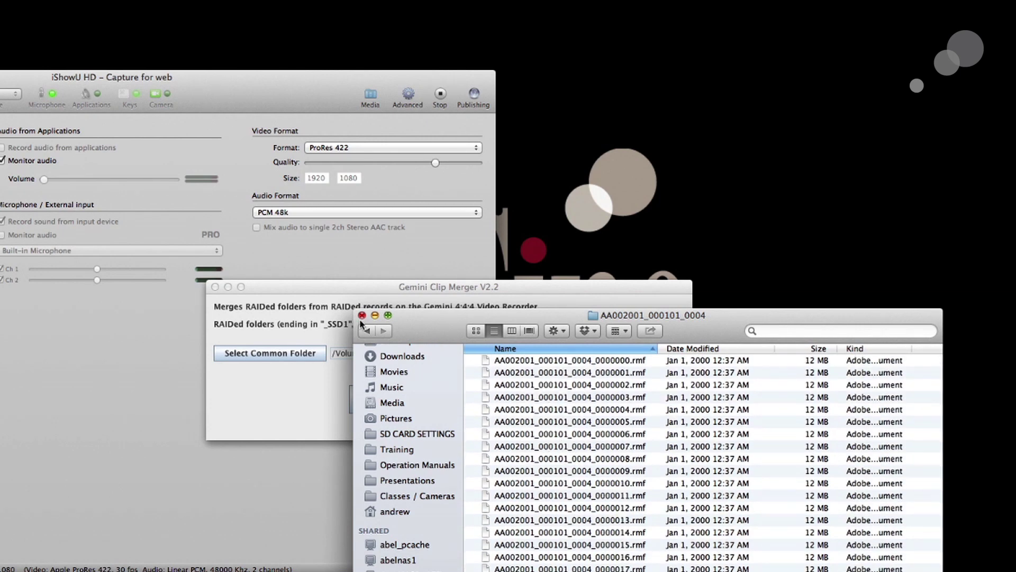
left_click_drag(441, 311, 335, 215)
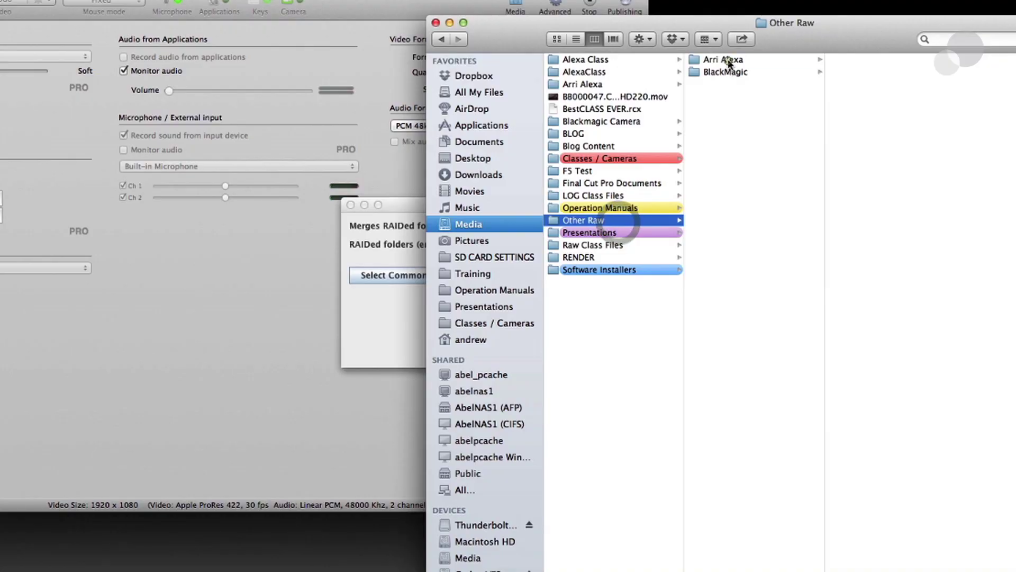
- Browse the Arri Alexa folder under Other Raw to clip A001C002_120908_R1VR and inspect the details of .ari frame 0000850
left_click(725, 60)
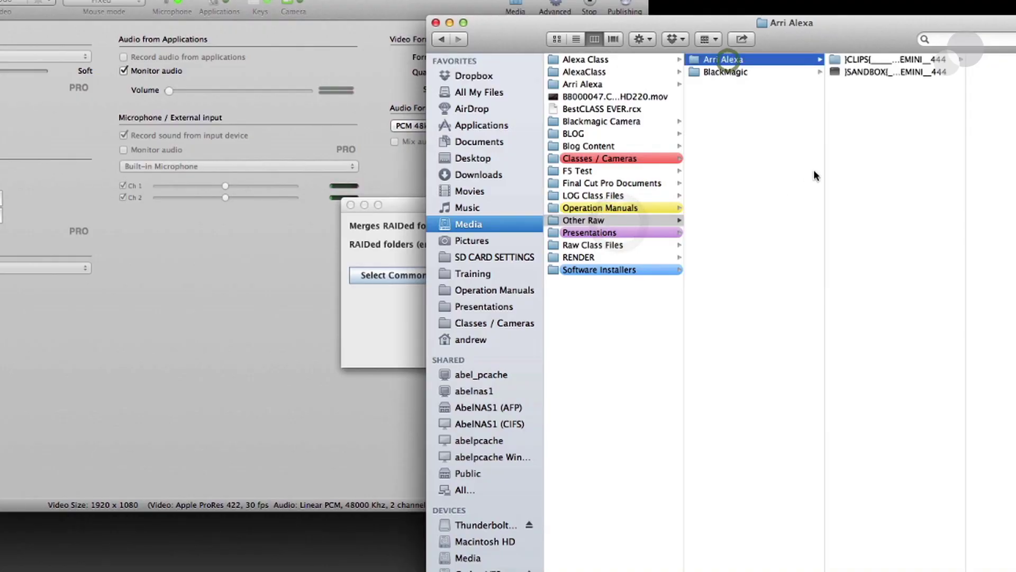
left_click(878, 60)
left_click(1005, 71)
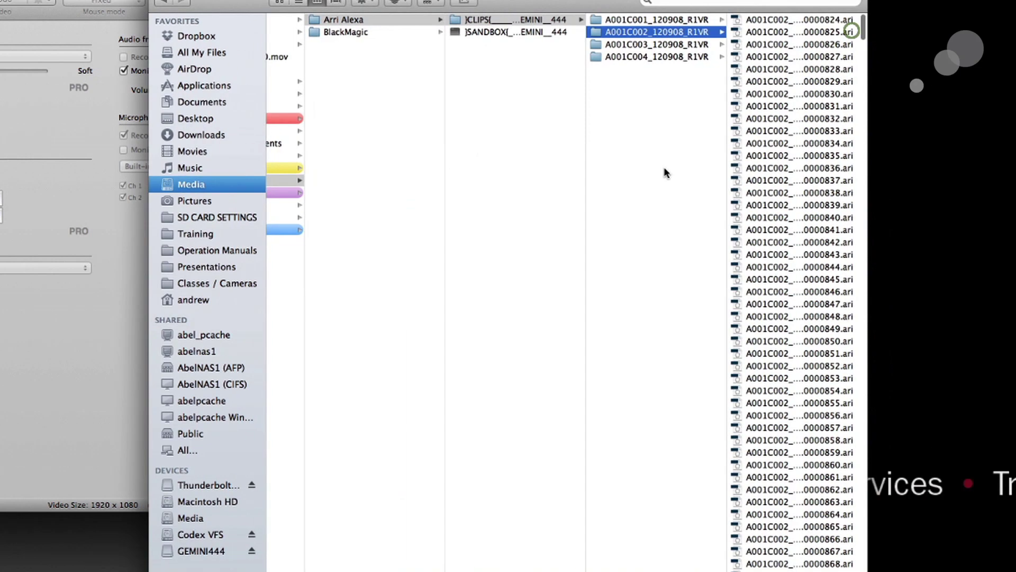
scroll(754, 158, "down", 8)
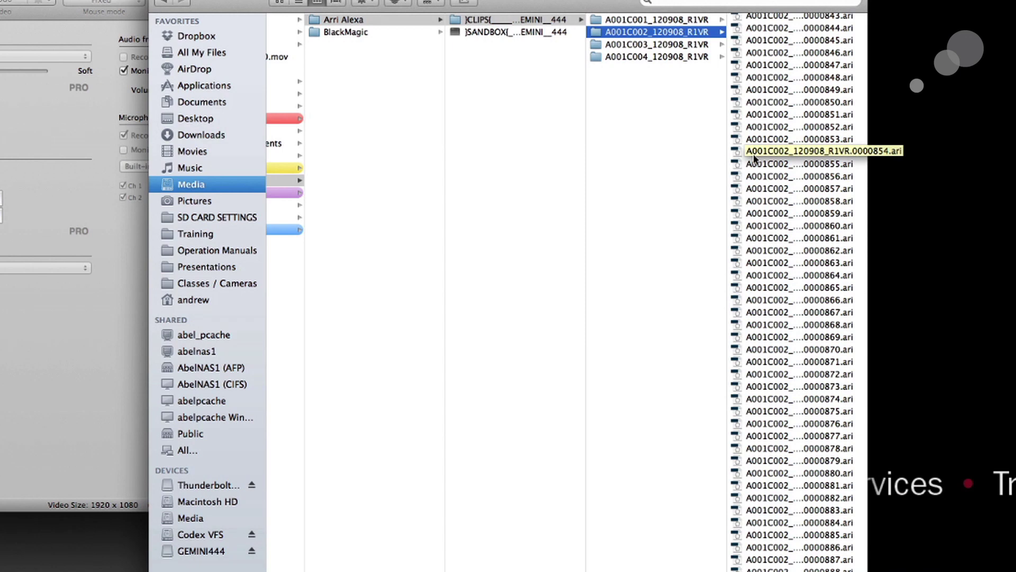
left_click(772, 102)
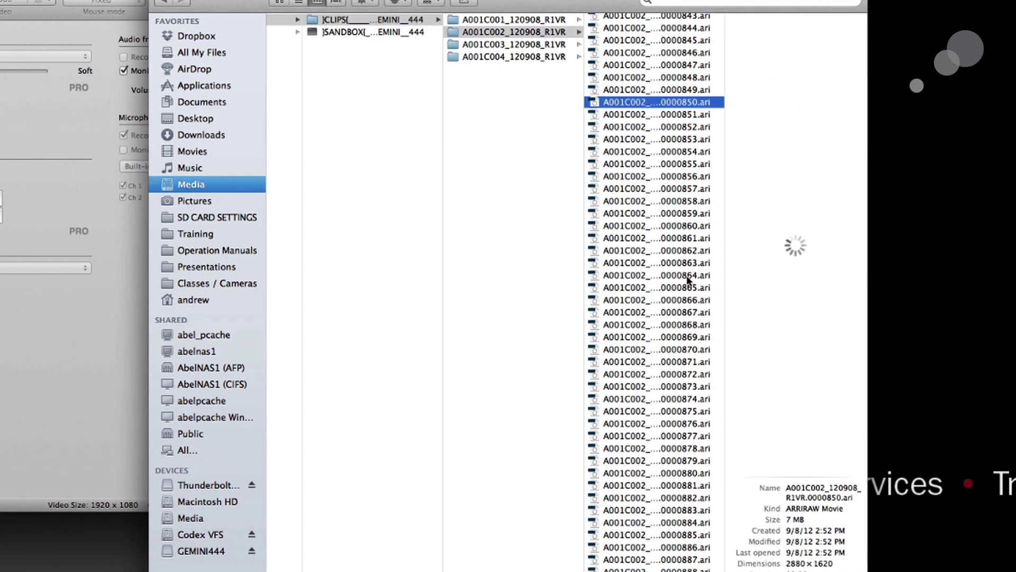
- Inspect the preview and details of .ari frame 0000900 in clip A001C002_120908_R1VR, and look through neighbouring frames
scroll(687, 278, "down", 15)
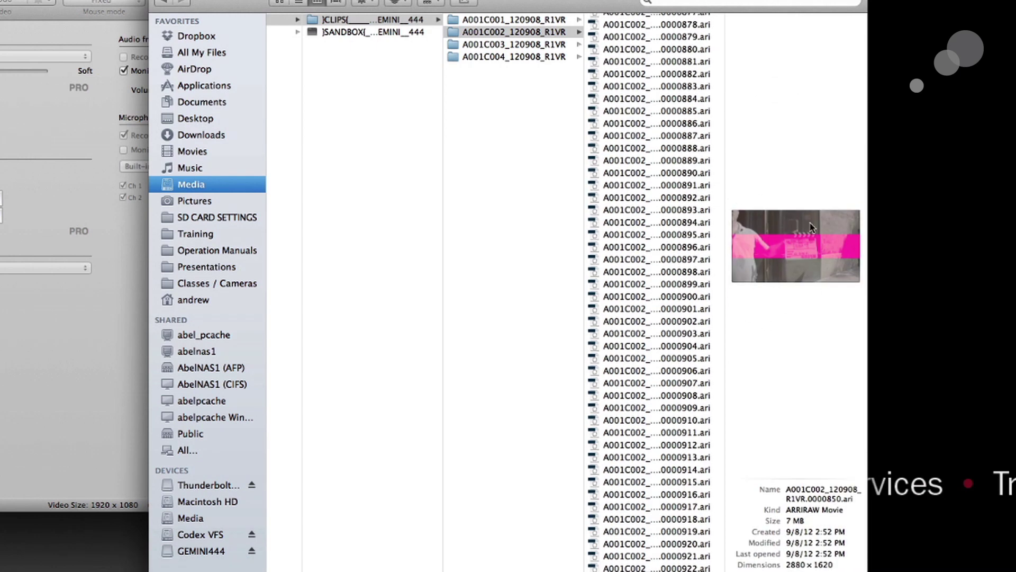
left_click(697, 297)
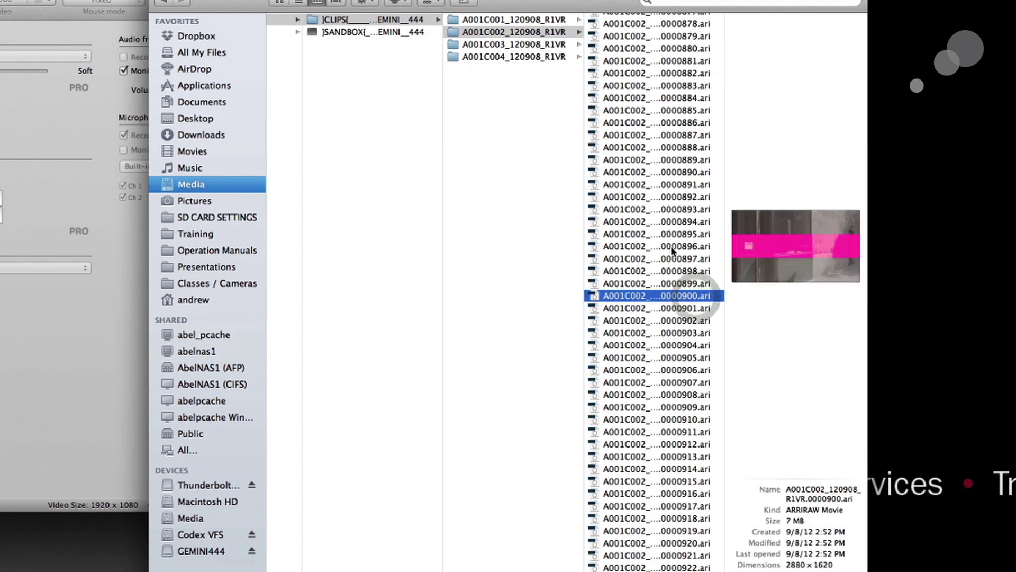
left_click(640, 271)
scroll(613, 83, "up", 20)
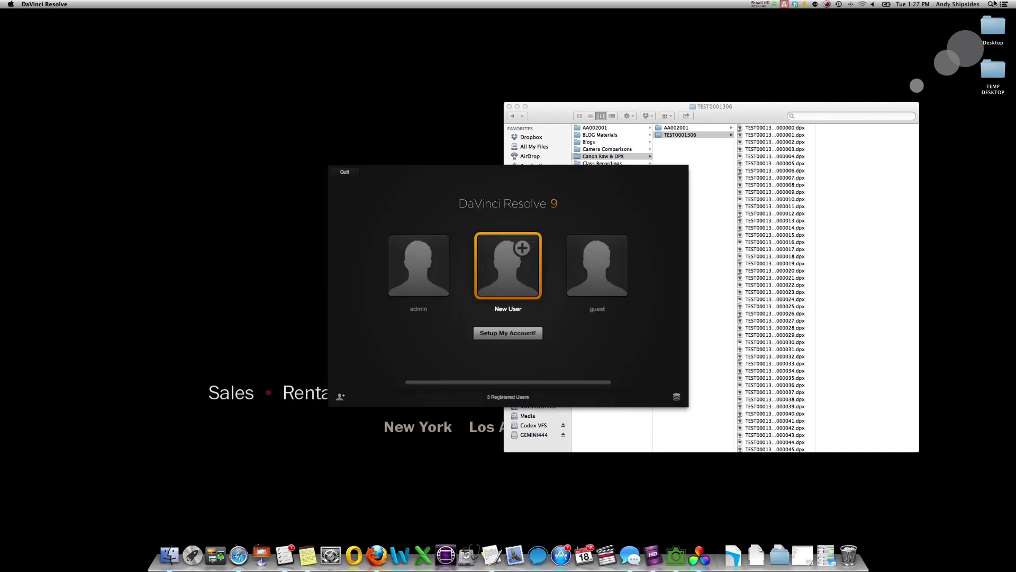
- Open the admin user's Default Project in DaVinci Resolve and browse the media library to Canon Raw & DPX on Thunderbolt_Store
double_click(408, 263)
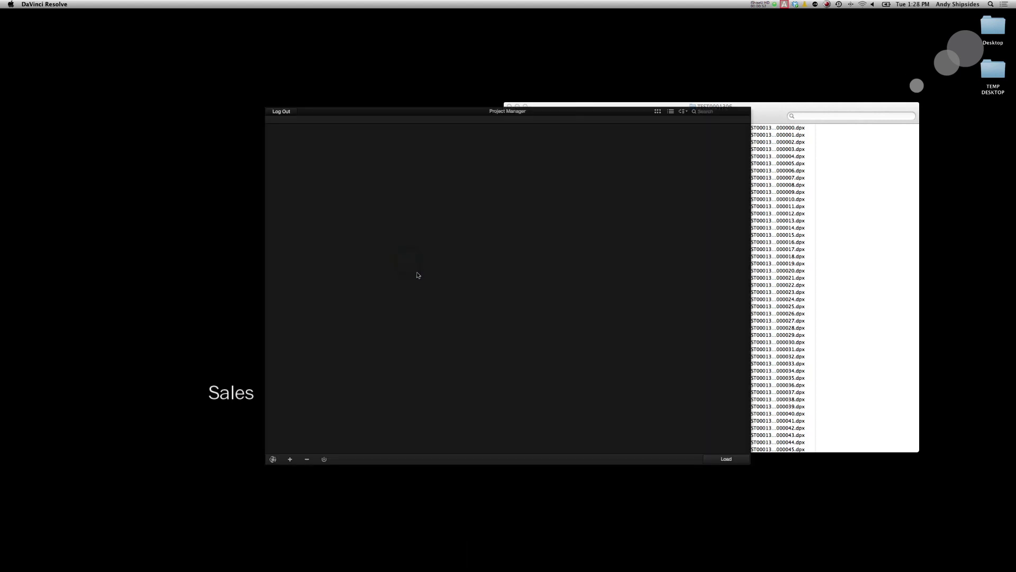
double_click(358, 152)
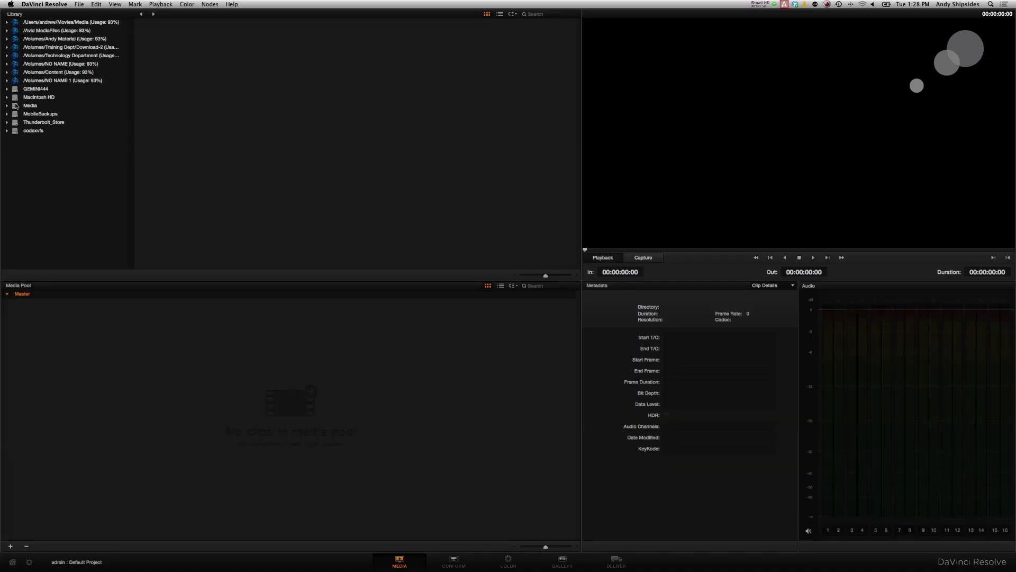
left_click(6, 121)
left_click(38, 163)
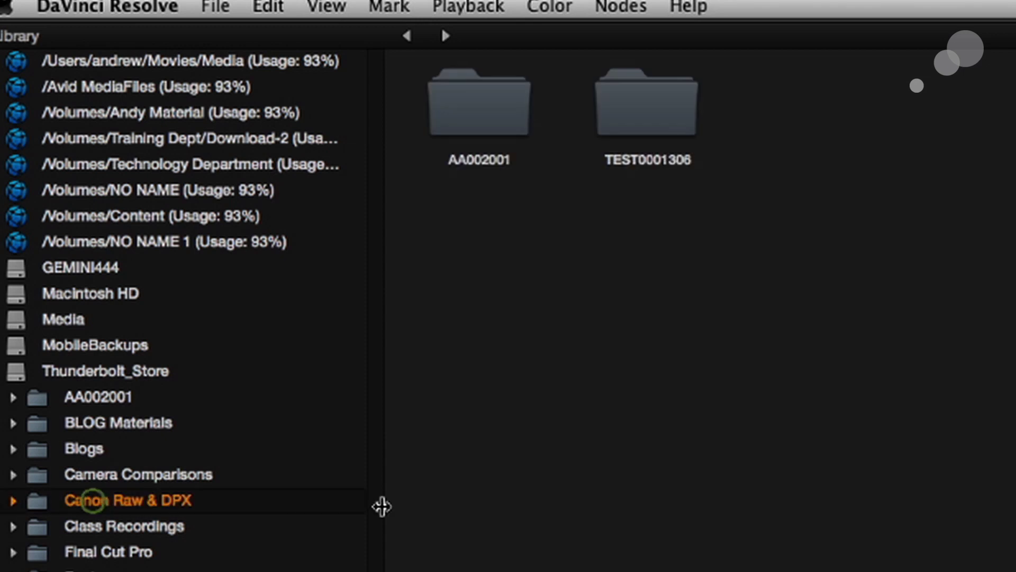
- Open the AA002001_000101_0004 folder inside AA002001 and select its video frame sequence
left_click(166, 37)
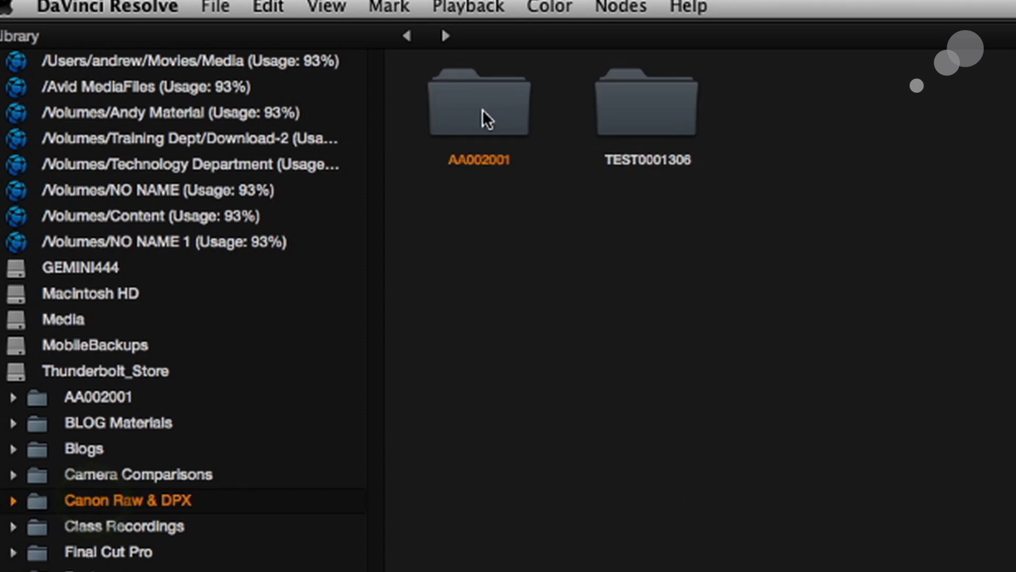
left_click(468, 110)
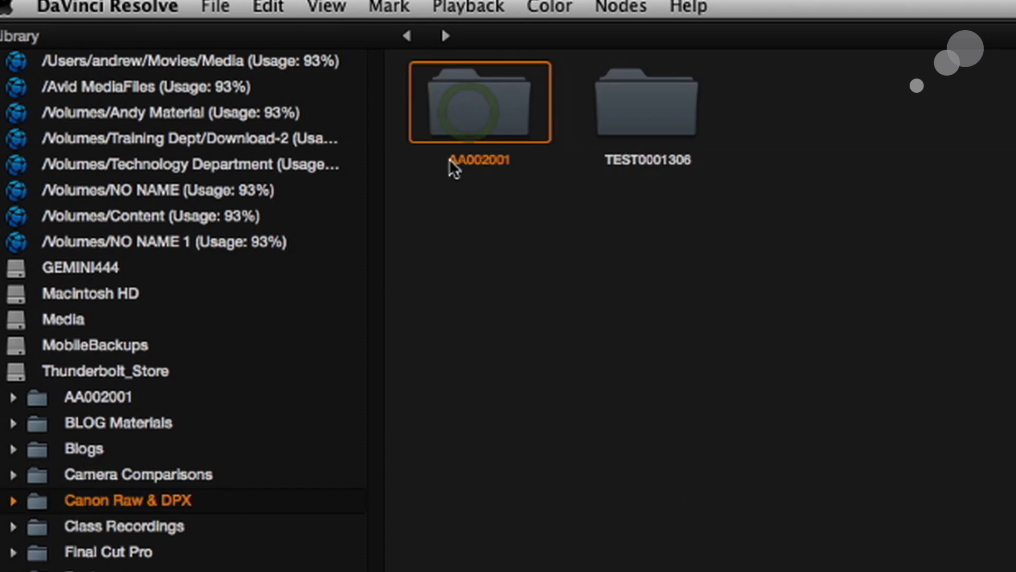
double_click(474, 109)
double_click(472, 109)
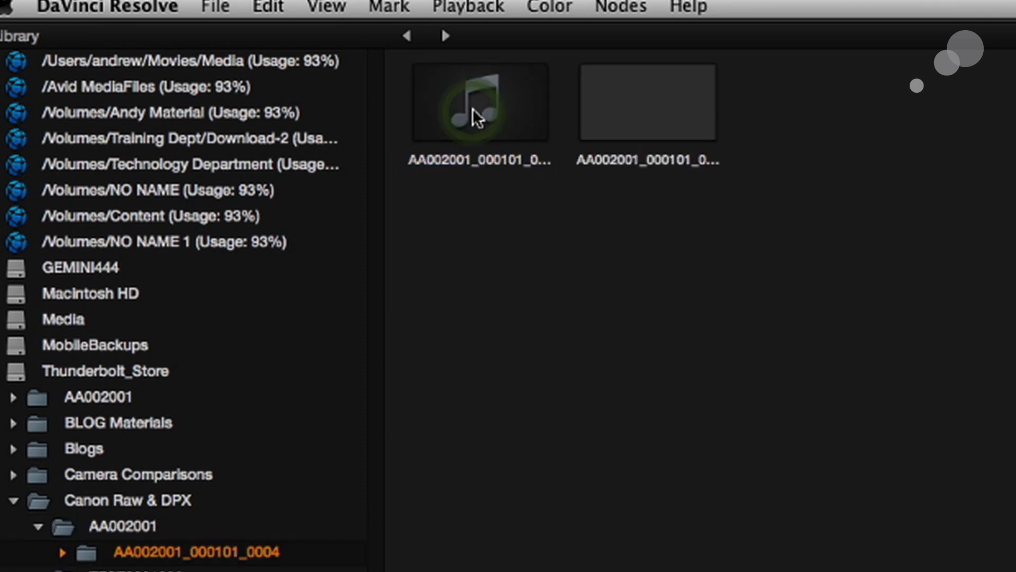
left_click(600, 100)
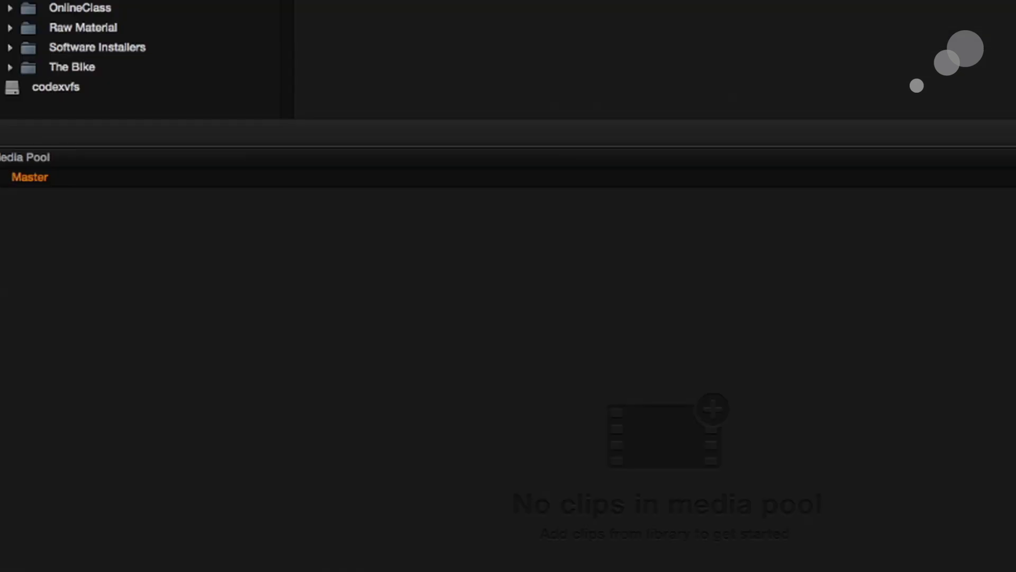
- Create a new media pool folder named Video
right_click(144, 297)
left_click(183, 310)
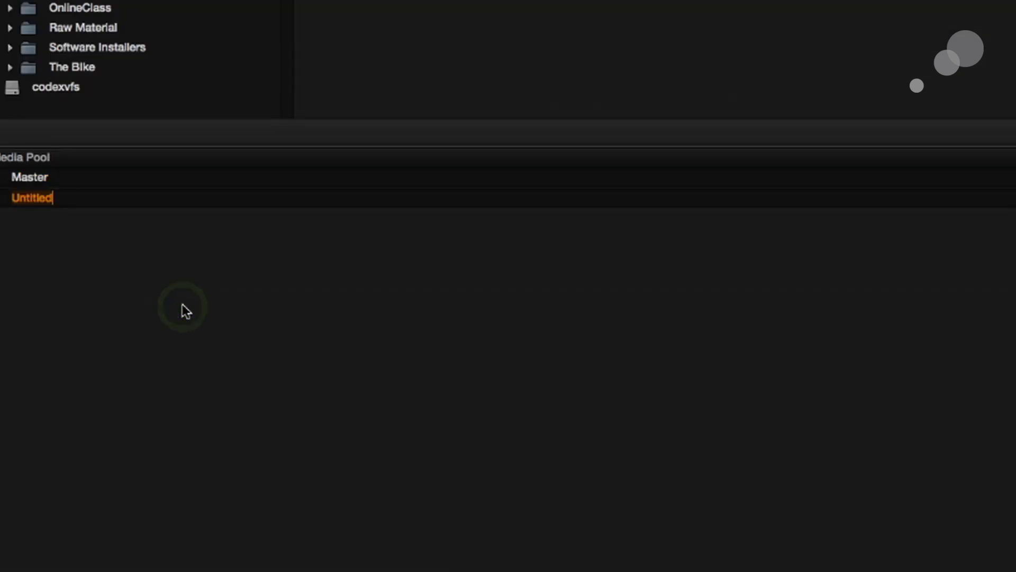
type("Video")
key("Return")
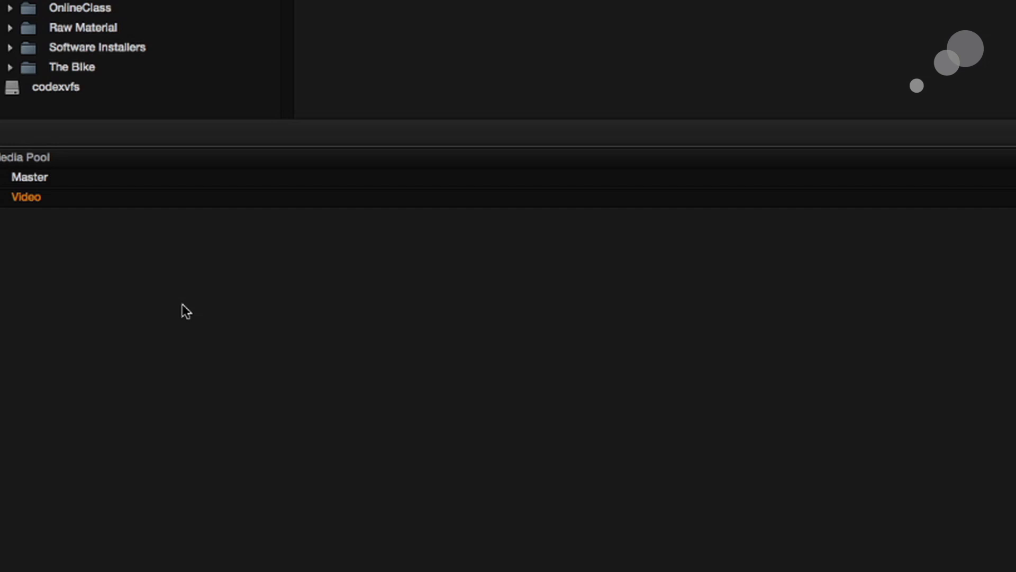
- Add the AA002001_000101_0004 RMF sequence and the TEST0001306 DPX sequence to the Video folder in the media pool
left_click(59, 124)
left_click_drag(59, 125, 28, 199)
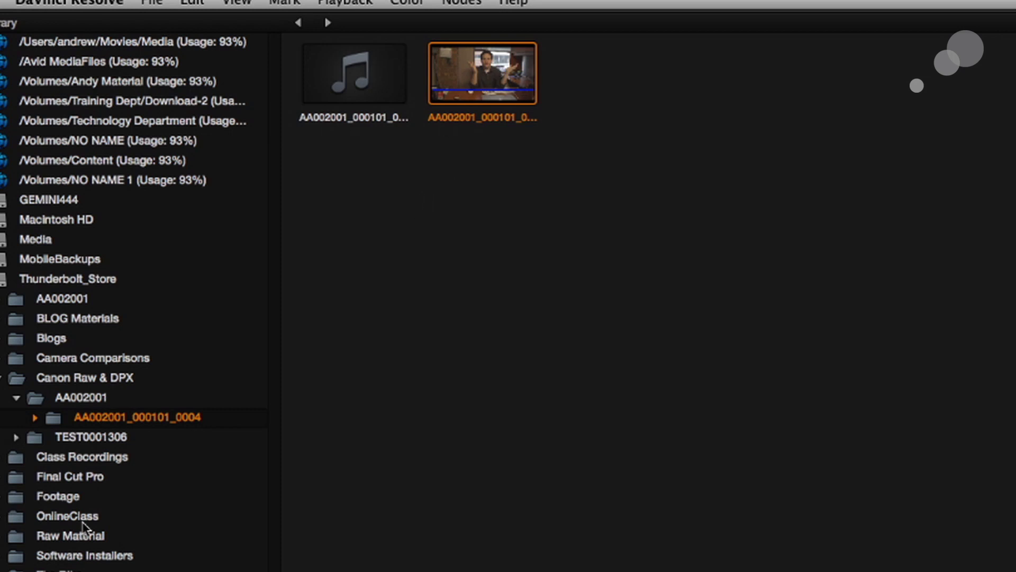
left_click(16, 437)
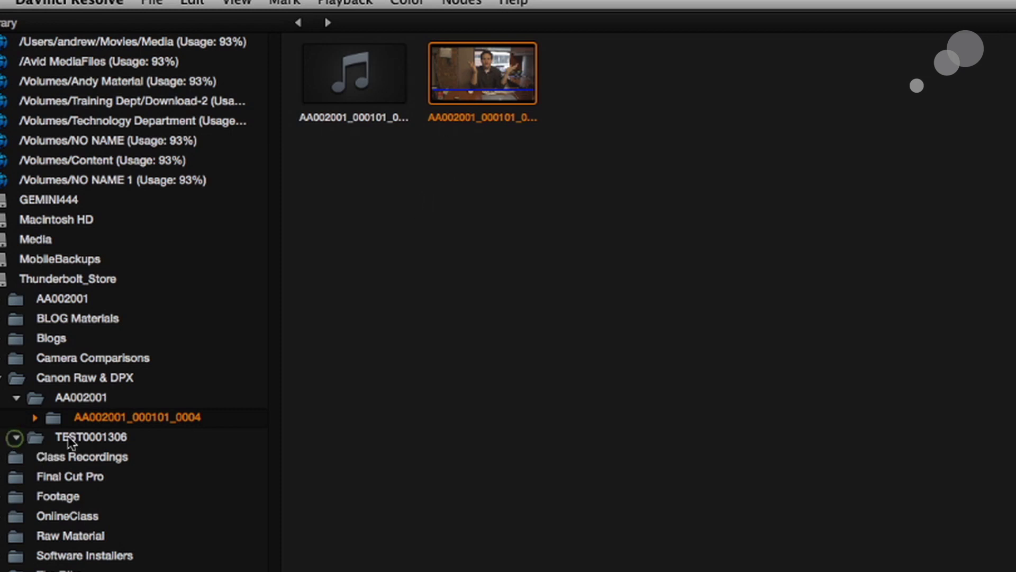
left_click(104, 440)
left_click(478, 82)
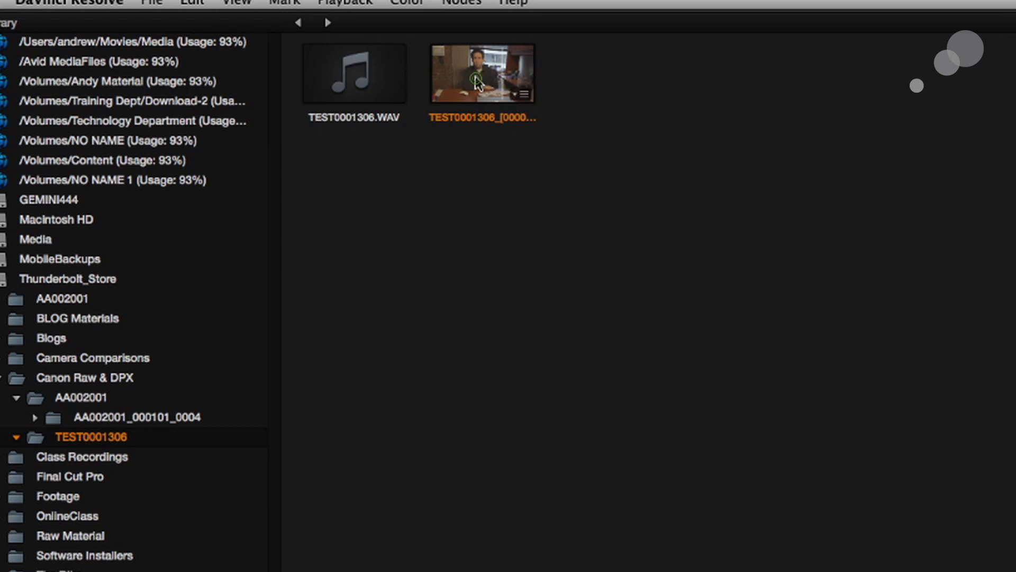
left_click_drag(478, 82, 178, 571)
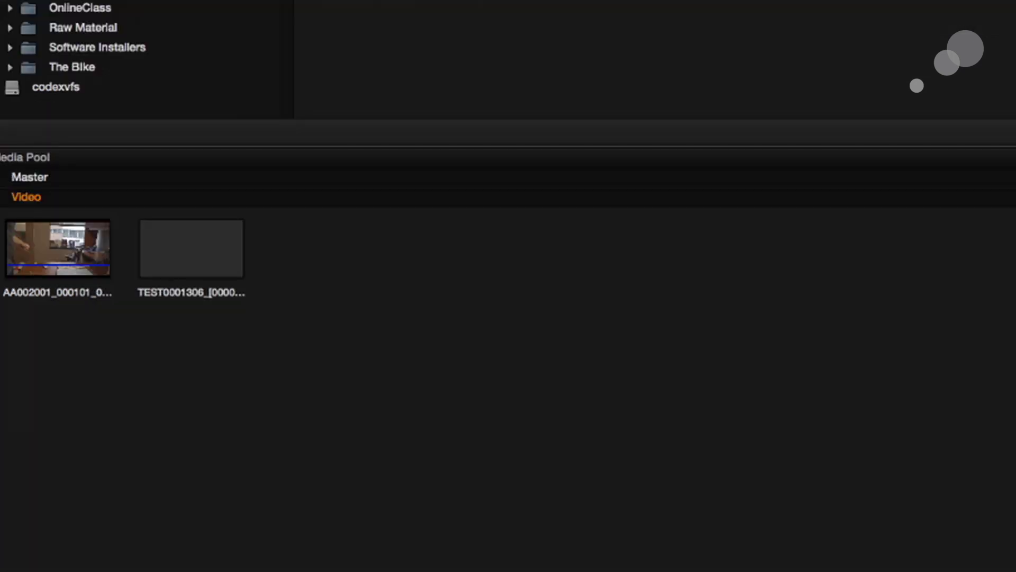
- Scrub through the TEST0001306 DPX and AA002001_000101_0004 RMF clips in the viewer and compare their picture and clip details
left_click(187, 281)
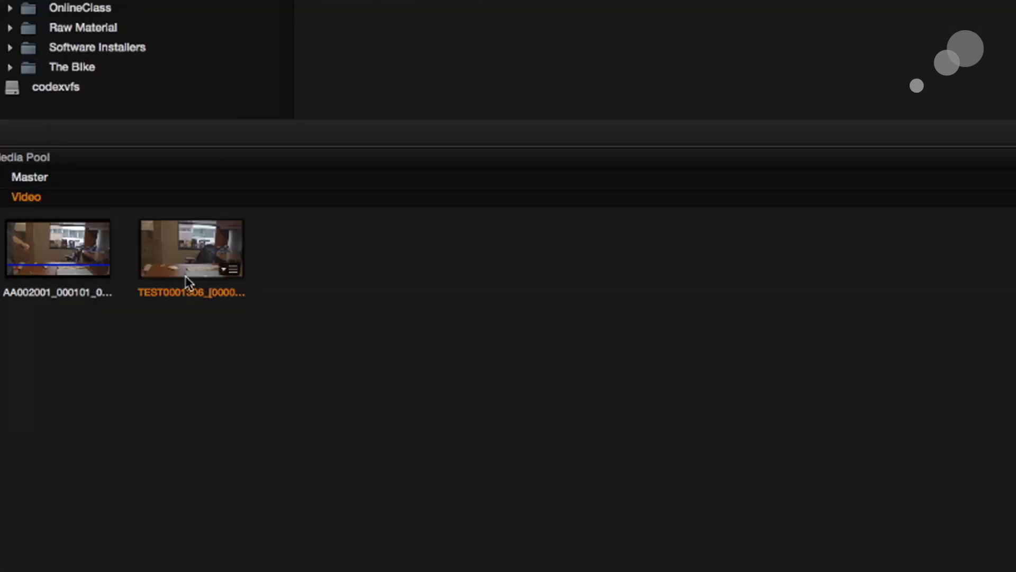
left_click(964, 276)
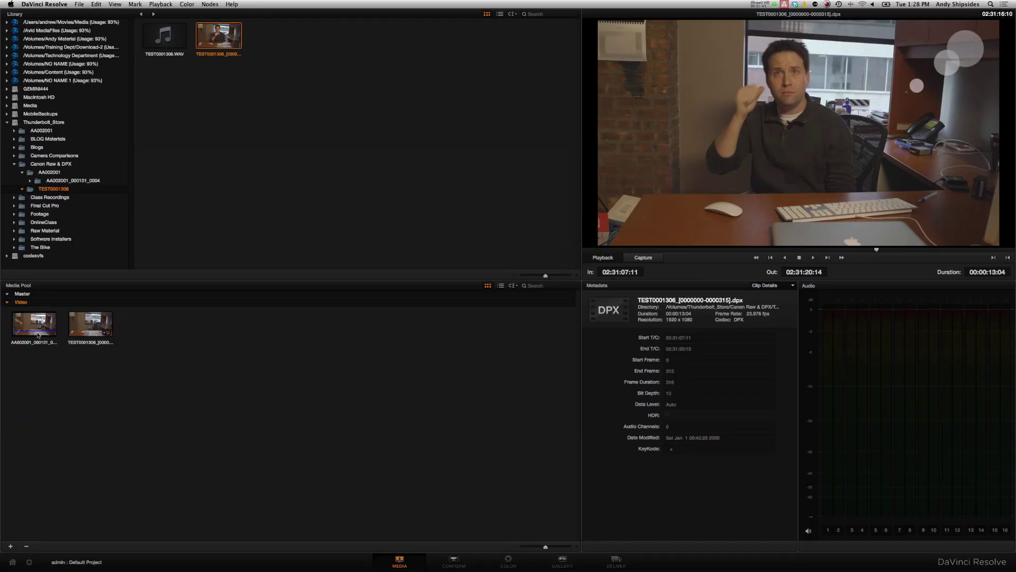
left_click(35, 335)
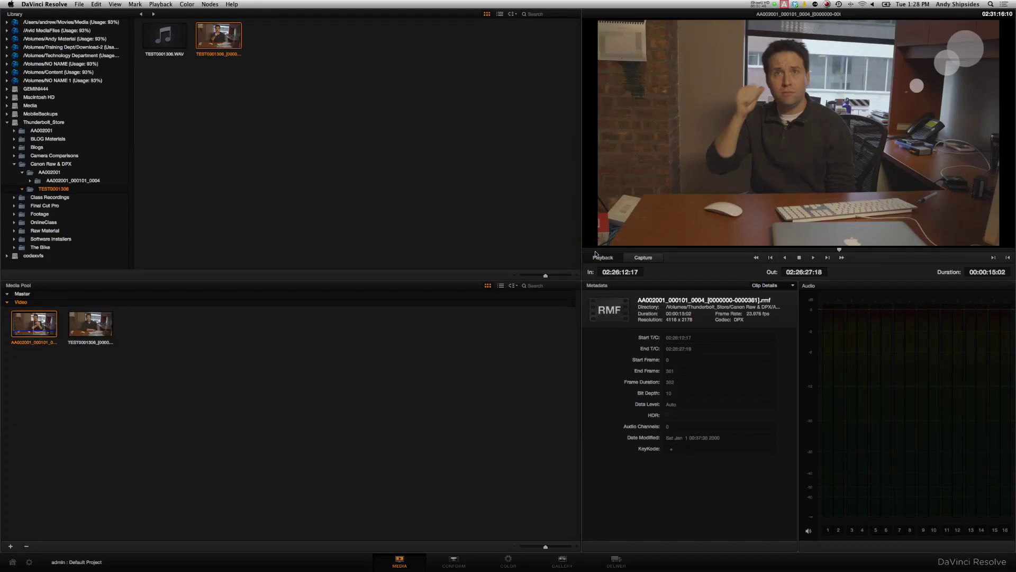
left_click_drag(643, 250, 802, 250)
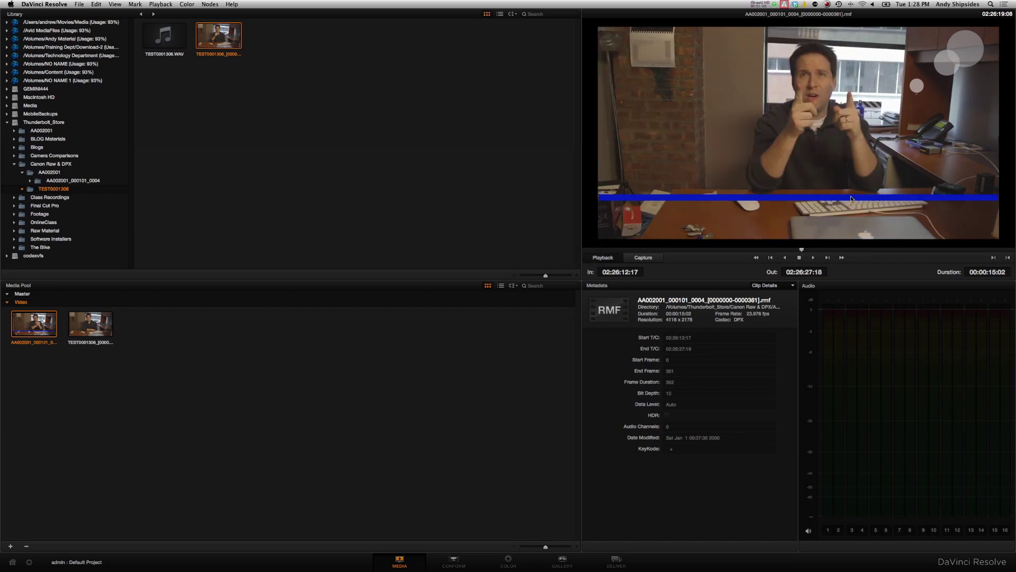
key("shift+Right")
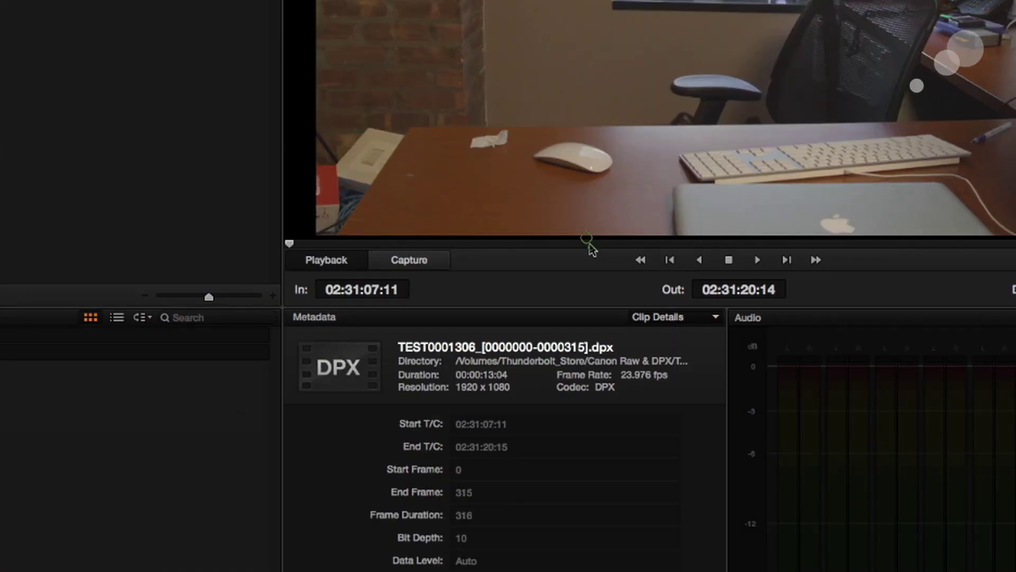
left_click(587, 244)
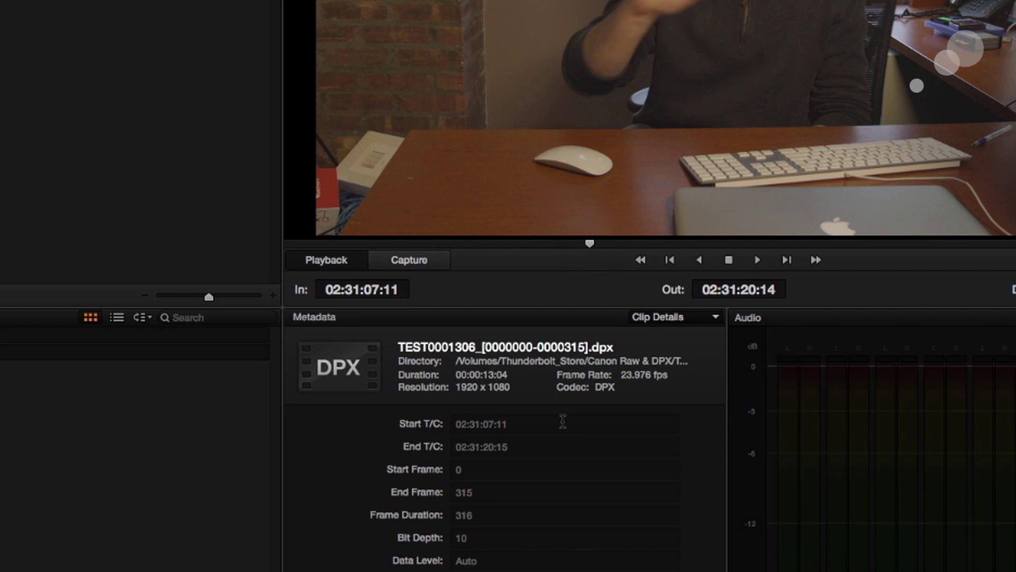